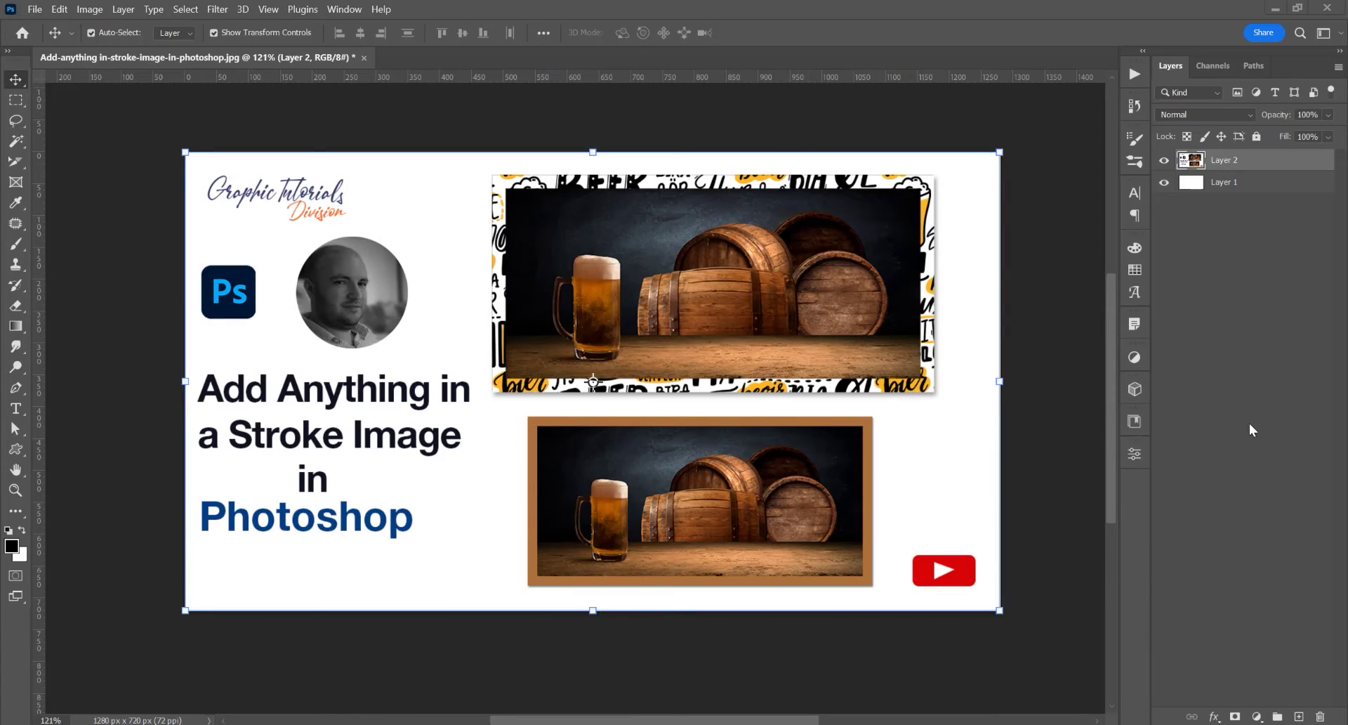
# Hide Layer 2's finished example image so only the white background shows.
pyautogui.click(1164, 160)
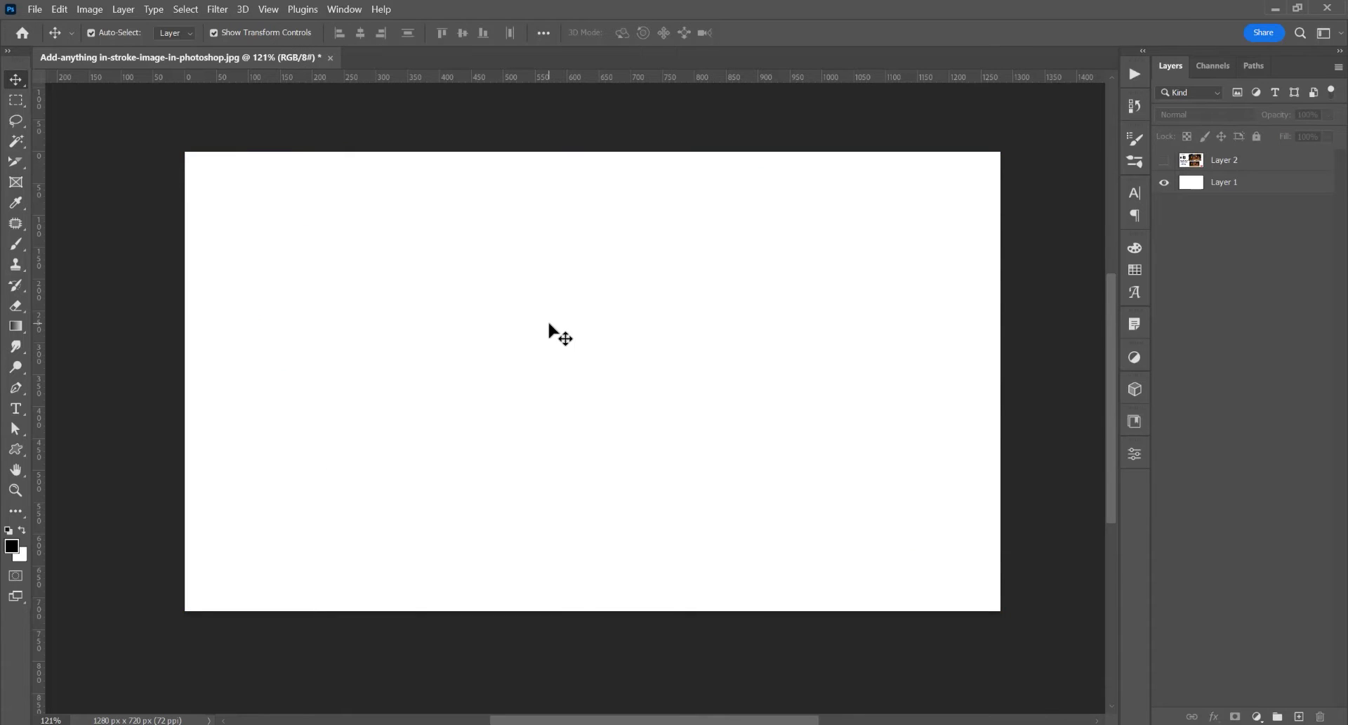
# Place img 1.jpg as an embedded layer, scaled down to sit within the white canvas.
pyautogui.click(35, 9)
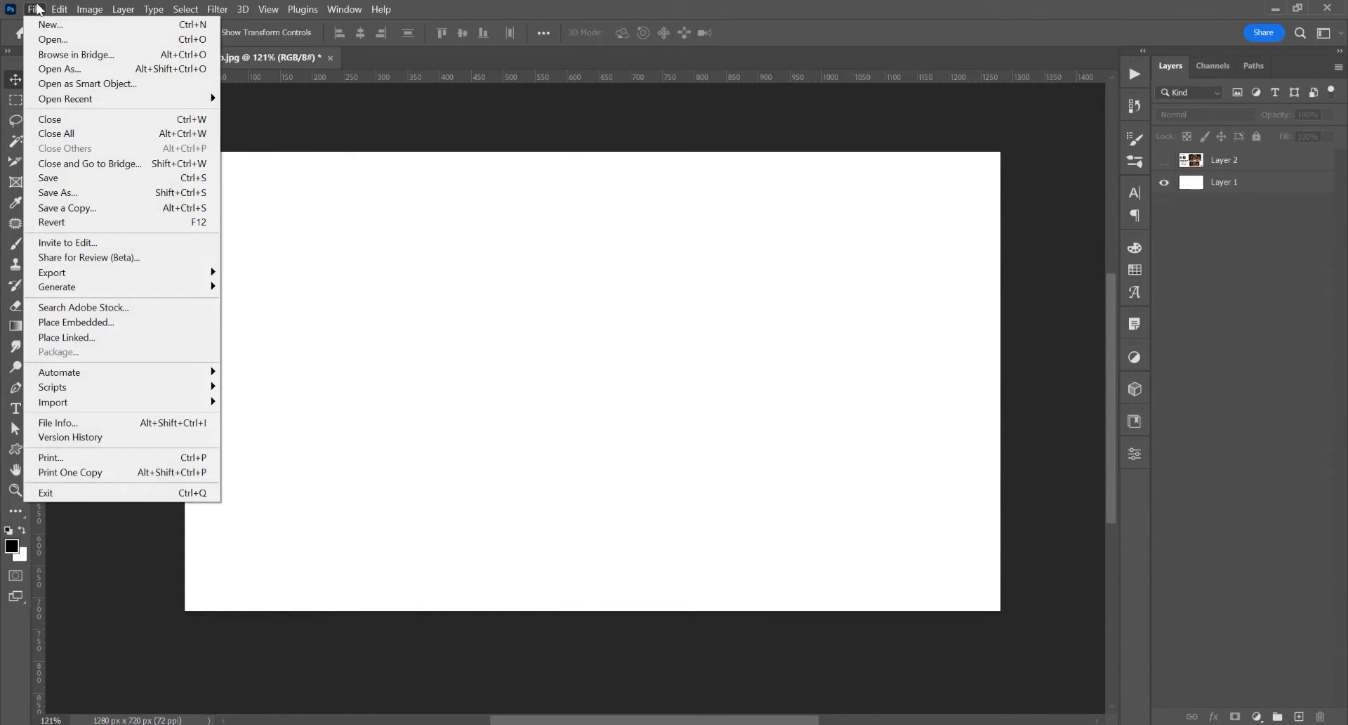
pyautogui.click(103, 324)
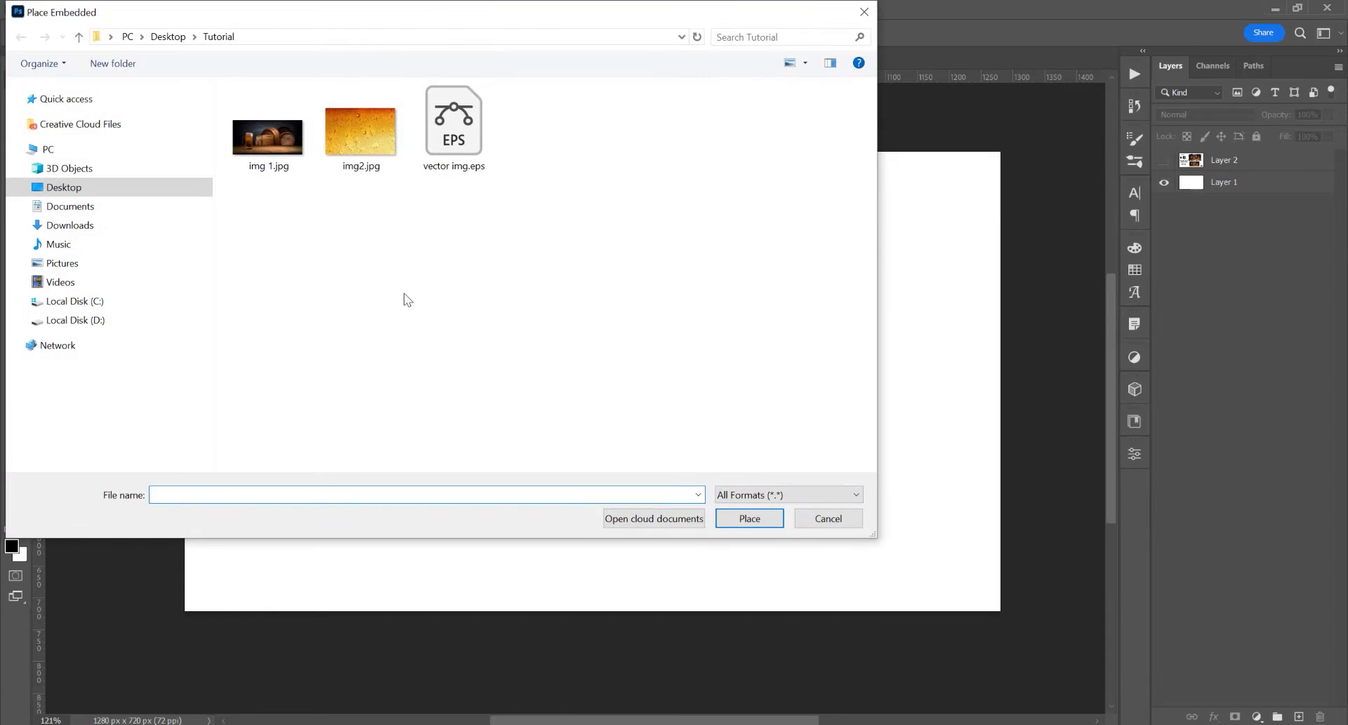
pyautogui.click(290, 169)
pyautogui.click(769, 524)
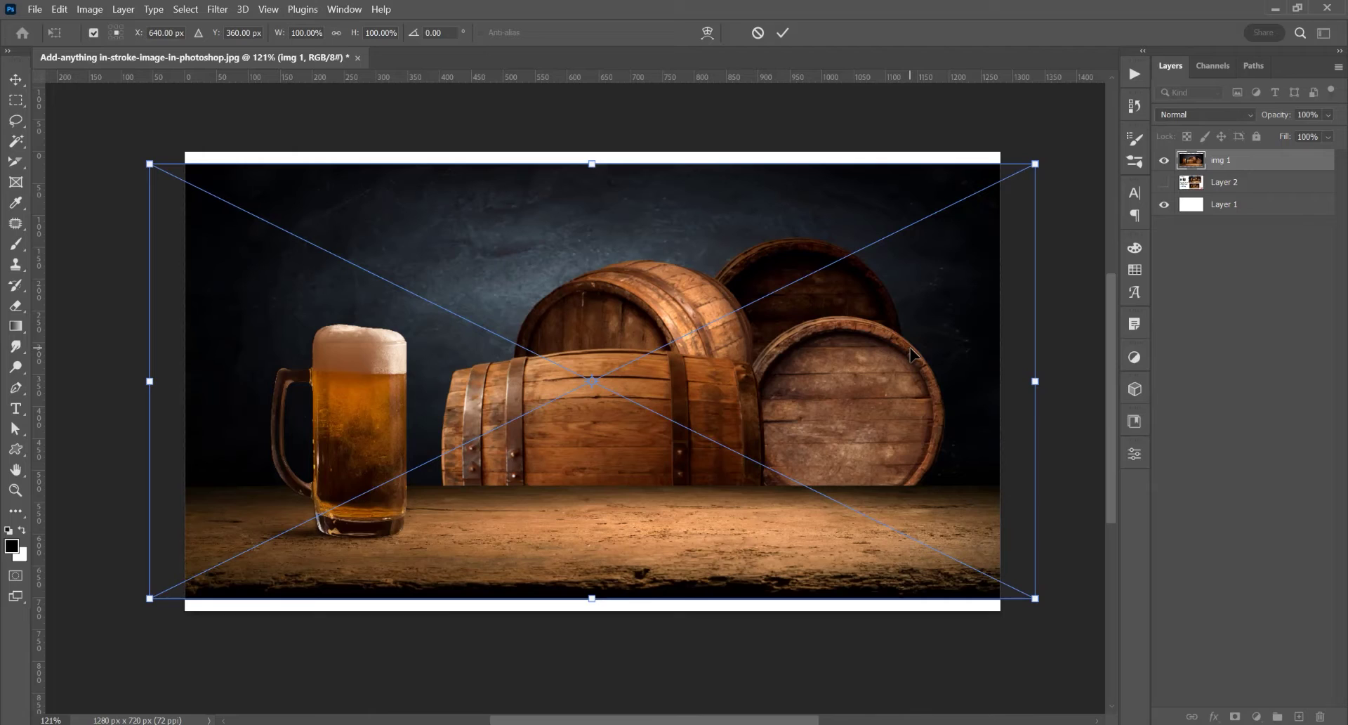
pyautogui.moveTo(1035, 164); pyautogui.dragTo(933, 211)
pyautogui.press('Return')
pyautogui.scroll(1, 653, 373)
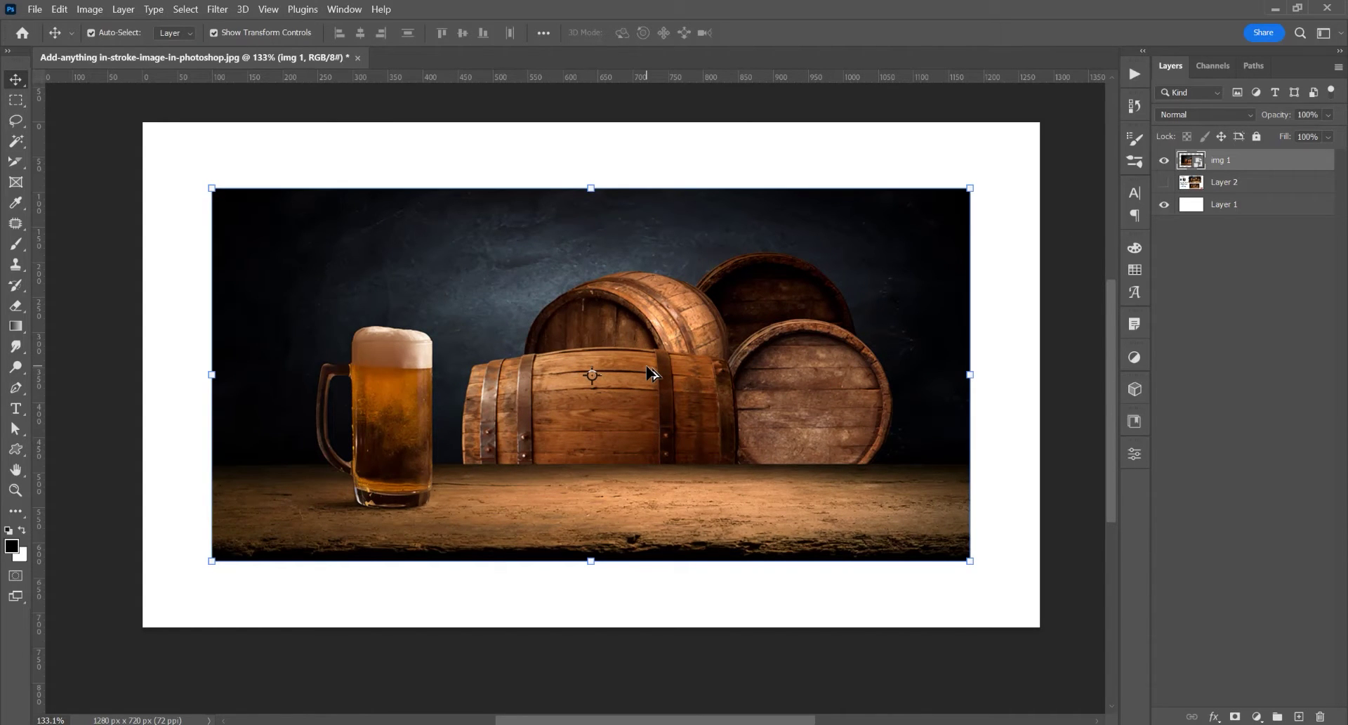
# Add a Stroke effect to img 1 using a brown colour sampled from the photo.
pyautogui.doubleClick(1290, 168)
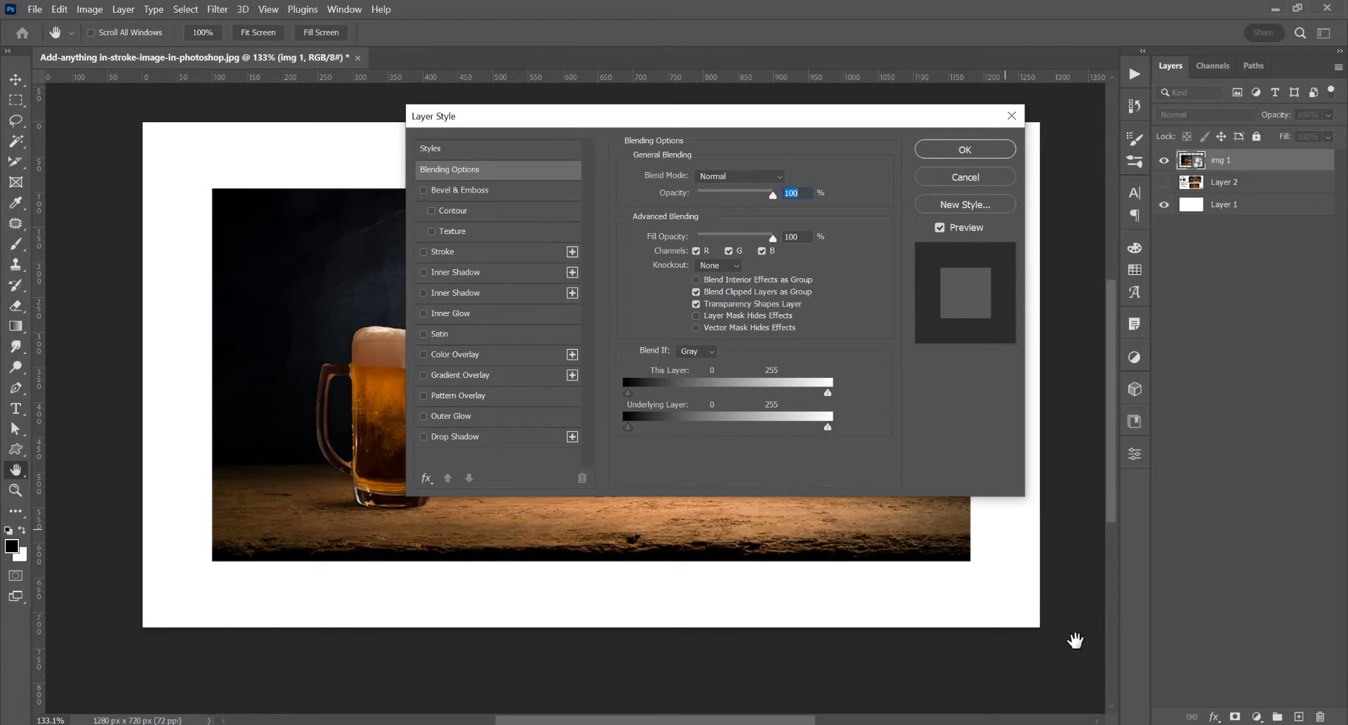
pyautogui.click(457, 254)
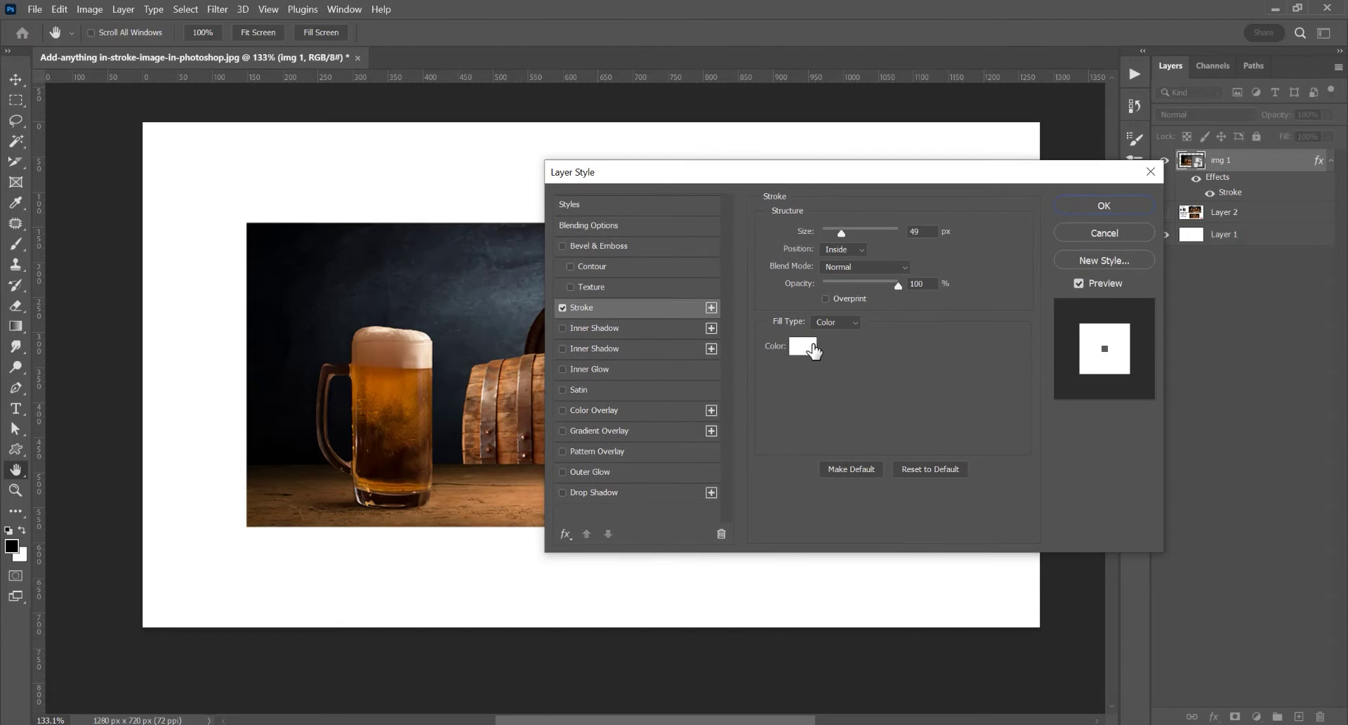
pyautogui.click(809, 350)
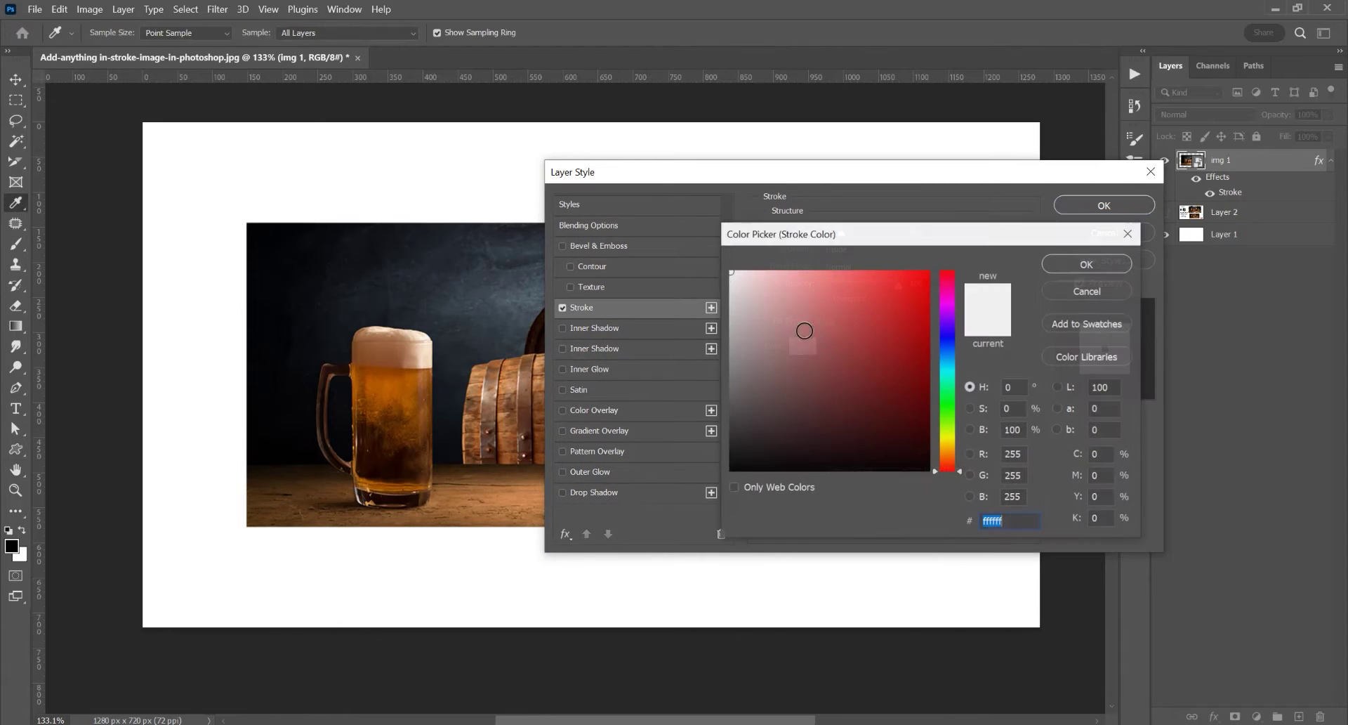
pyautogui.click(484, 495)
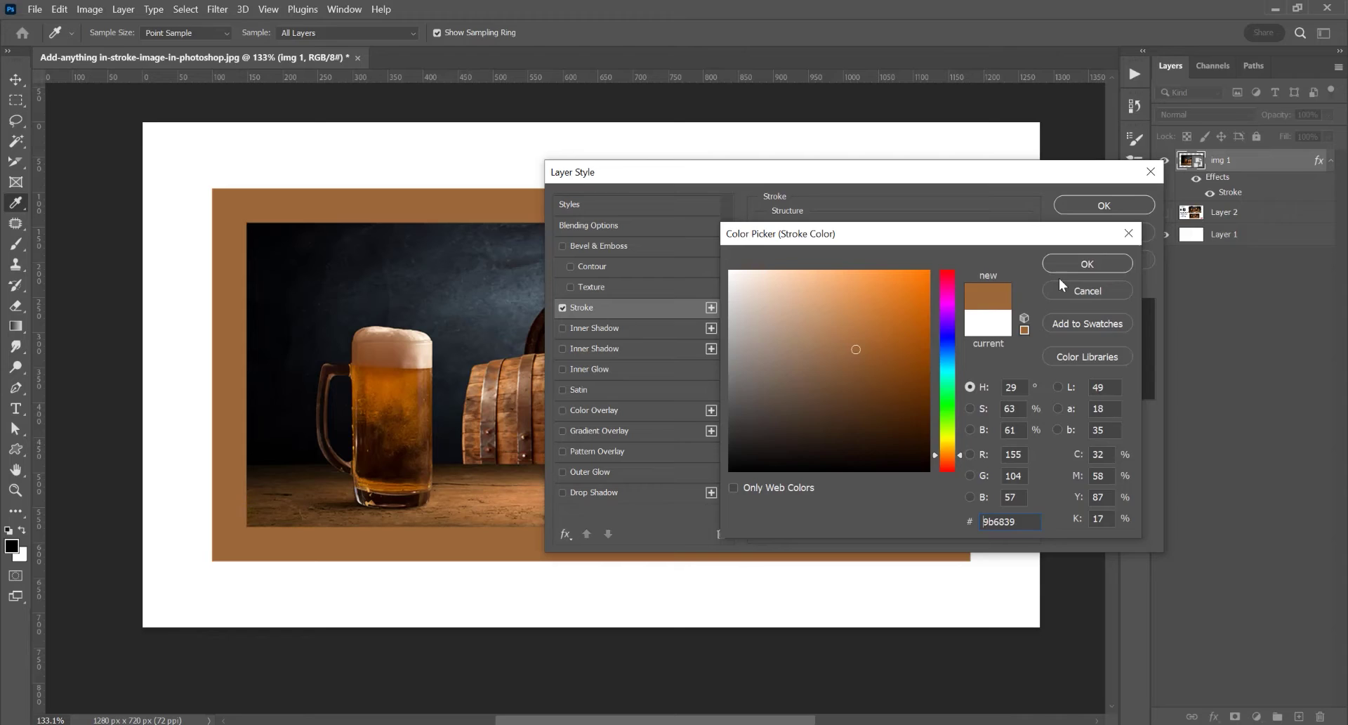
pyautogui.click(1087, 264)
# Set the stroke position to Inside and its size to 29 px.
pyautogui.moveTo(789, 173); pyautogui.dragTo(773, 191)
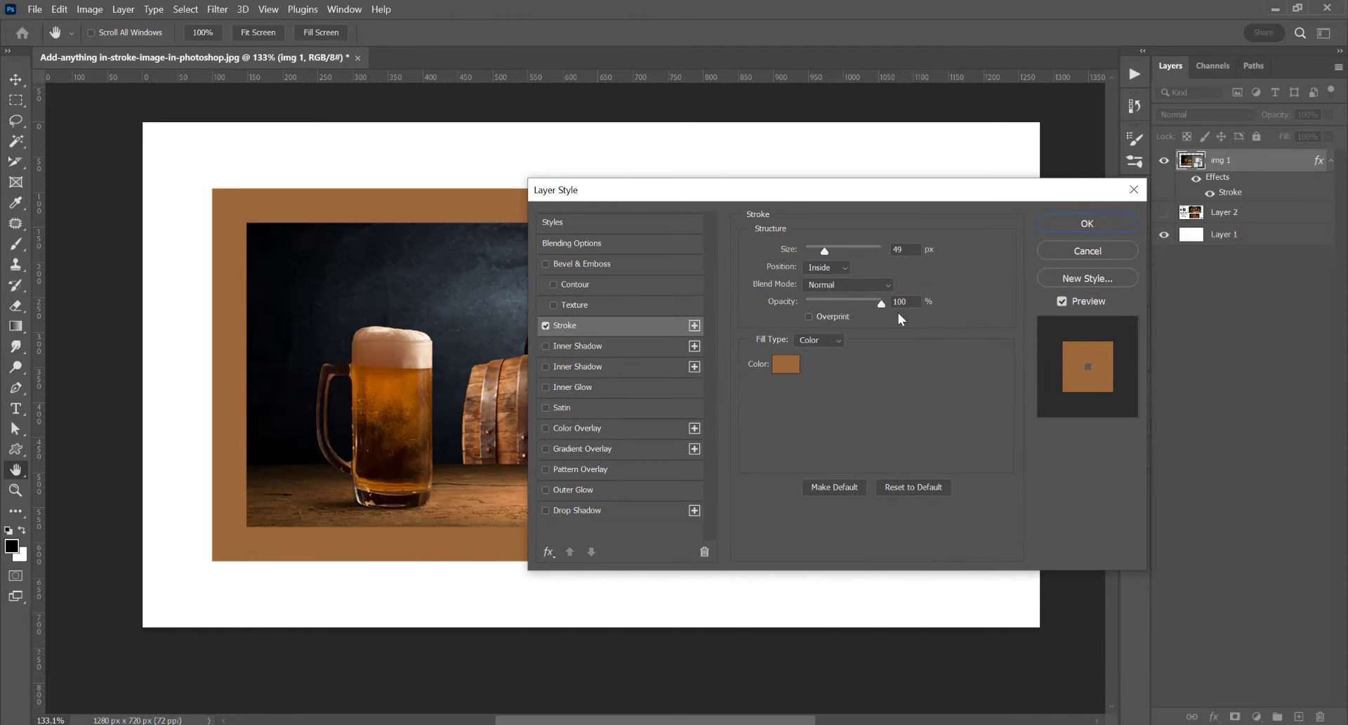
pyautogui.click(837, 267)
pyautogui.click(839, 280)
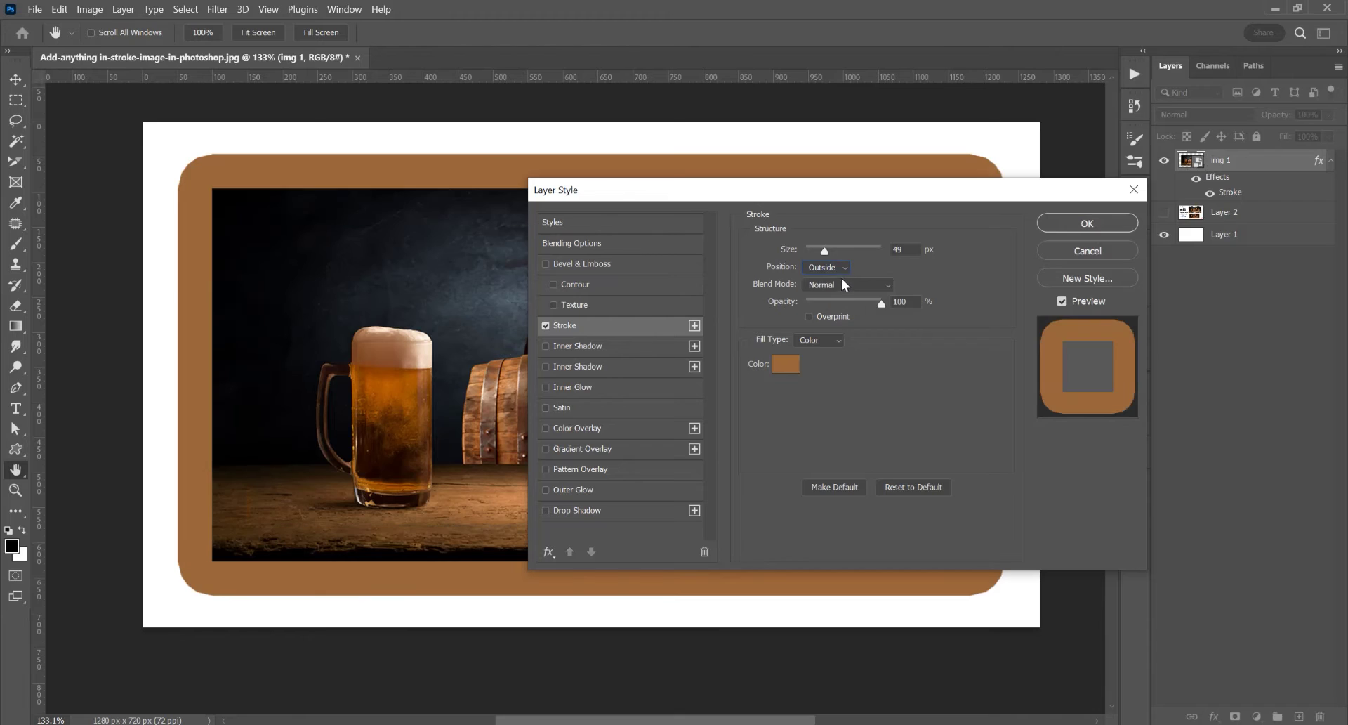
pyautogui.click(842, 271)
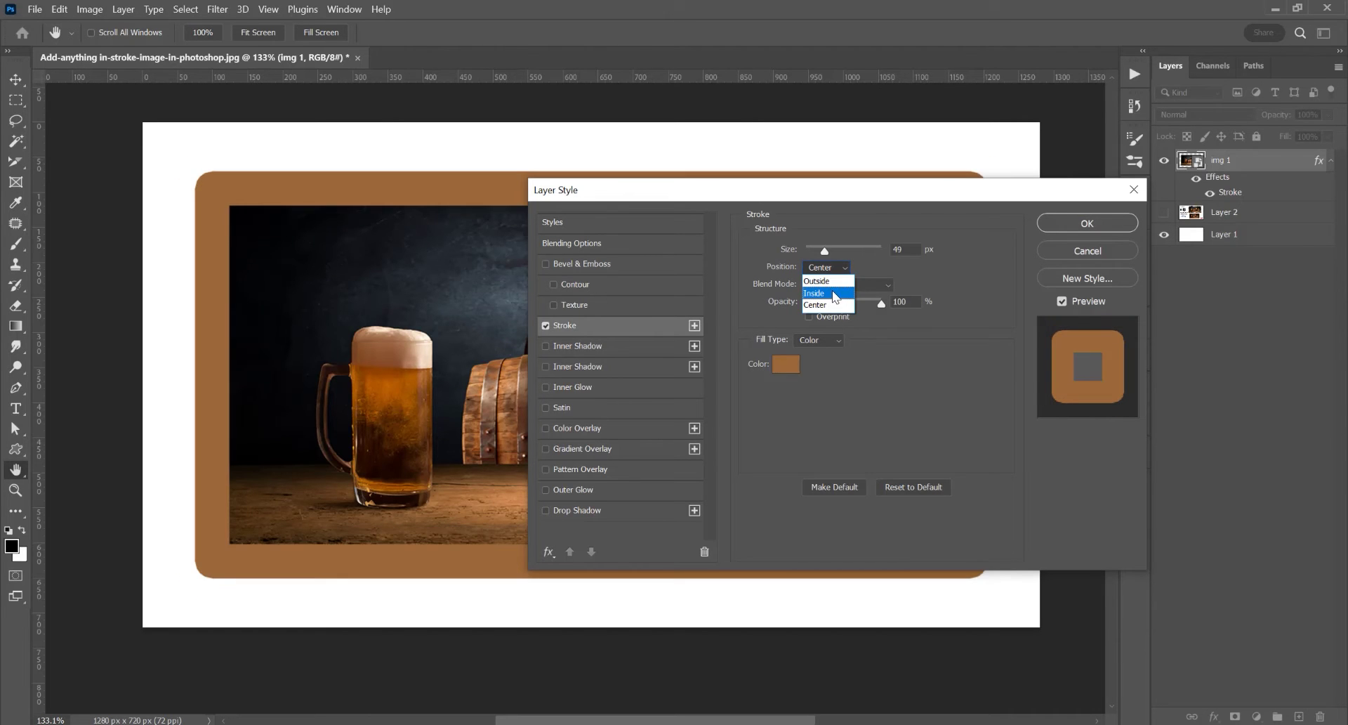
pyautogui.click(836, 295)
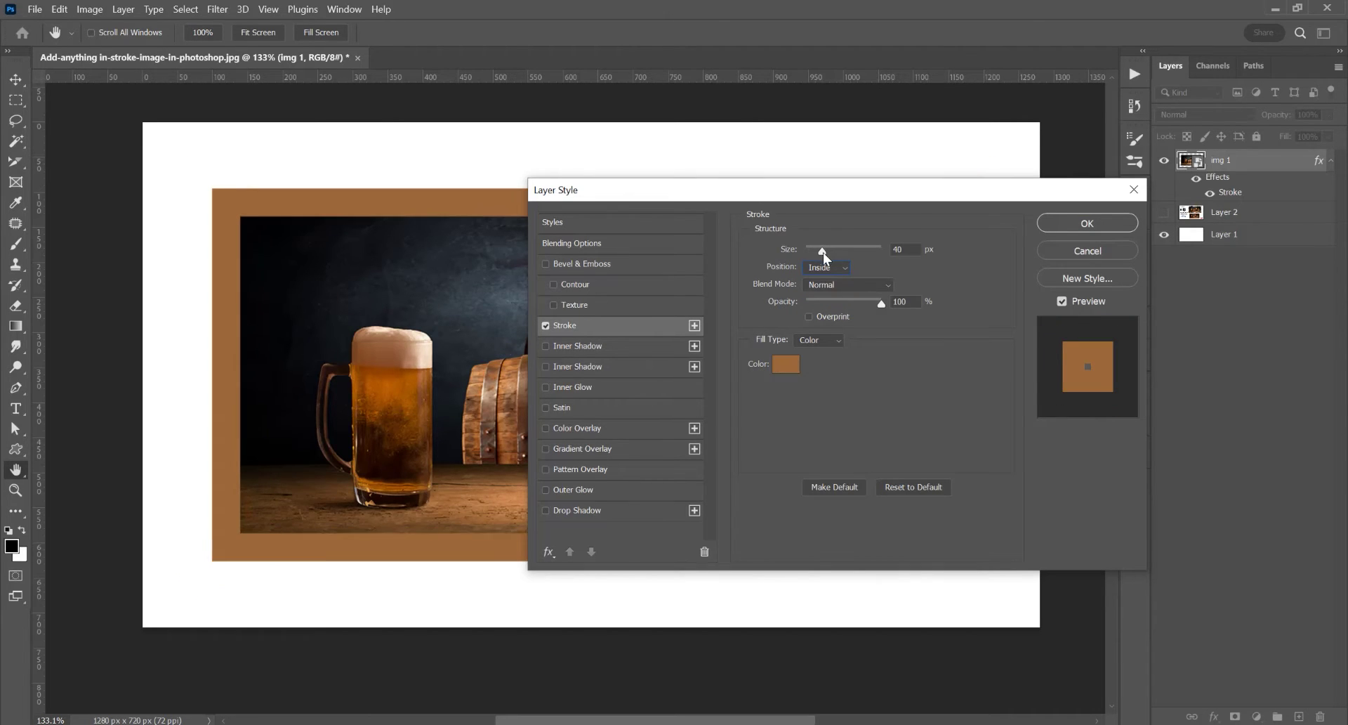
pyautogui.moveTo(823, 251); pyautogui.dragTo(819, 251)
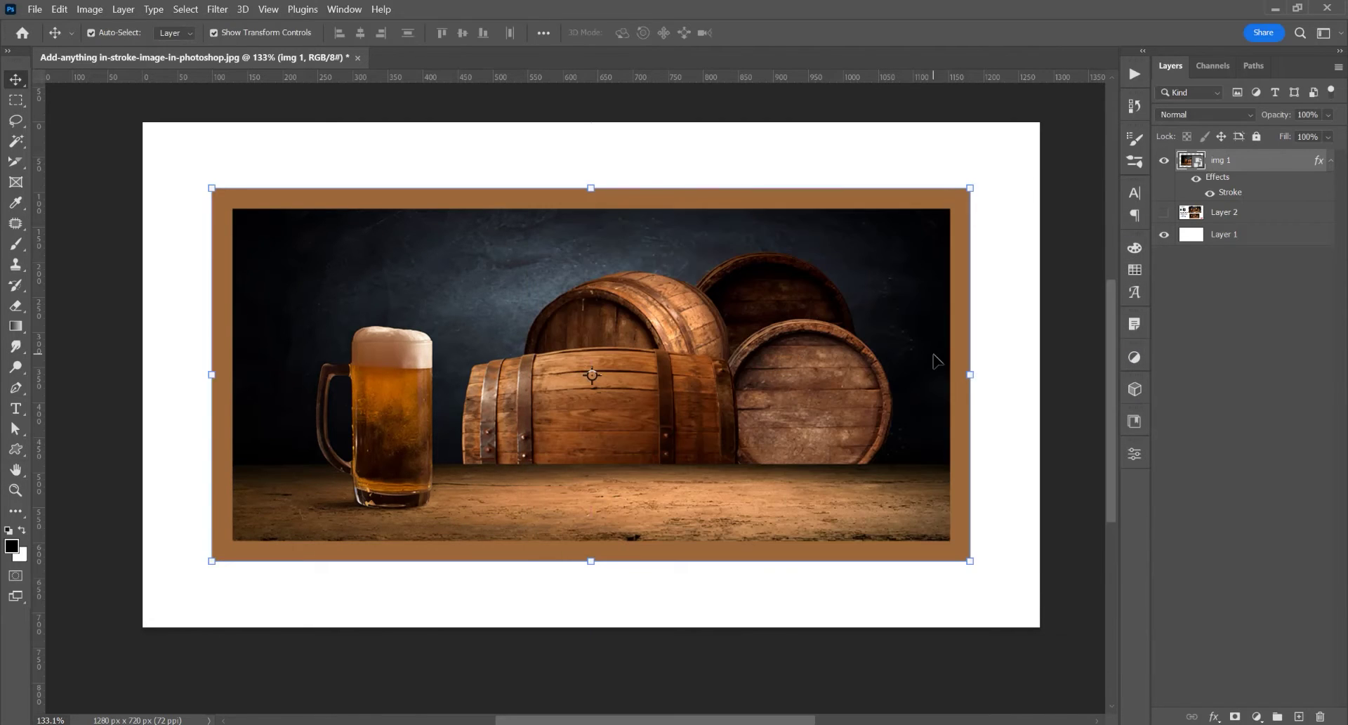
# Duplicate the framed photo layer and rename the two copies 'fill' and 'stroke'.
pyautogui.moveTo(678, 340)
pyautogui.mouseDown()
pyautogui.moveTo(702, 339)
pyautogui.moveTo(688, 340)
pyautogui.mouseUp()
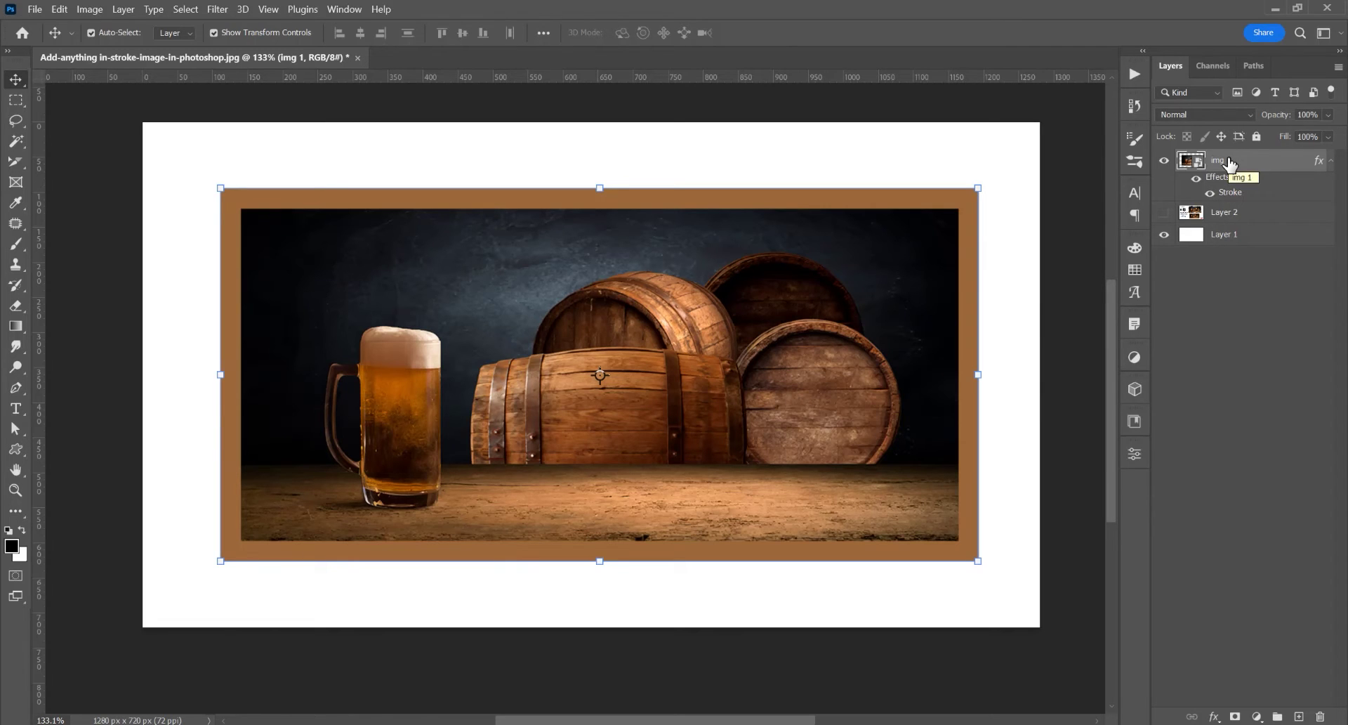
pyautogui.hotkey('ctrl', 'j')
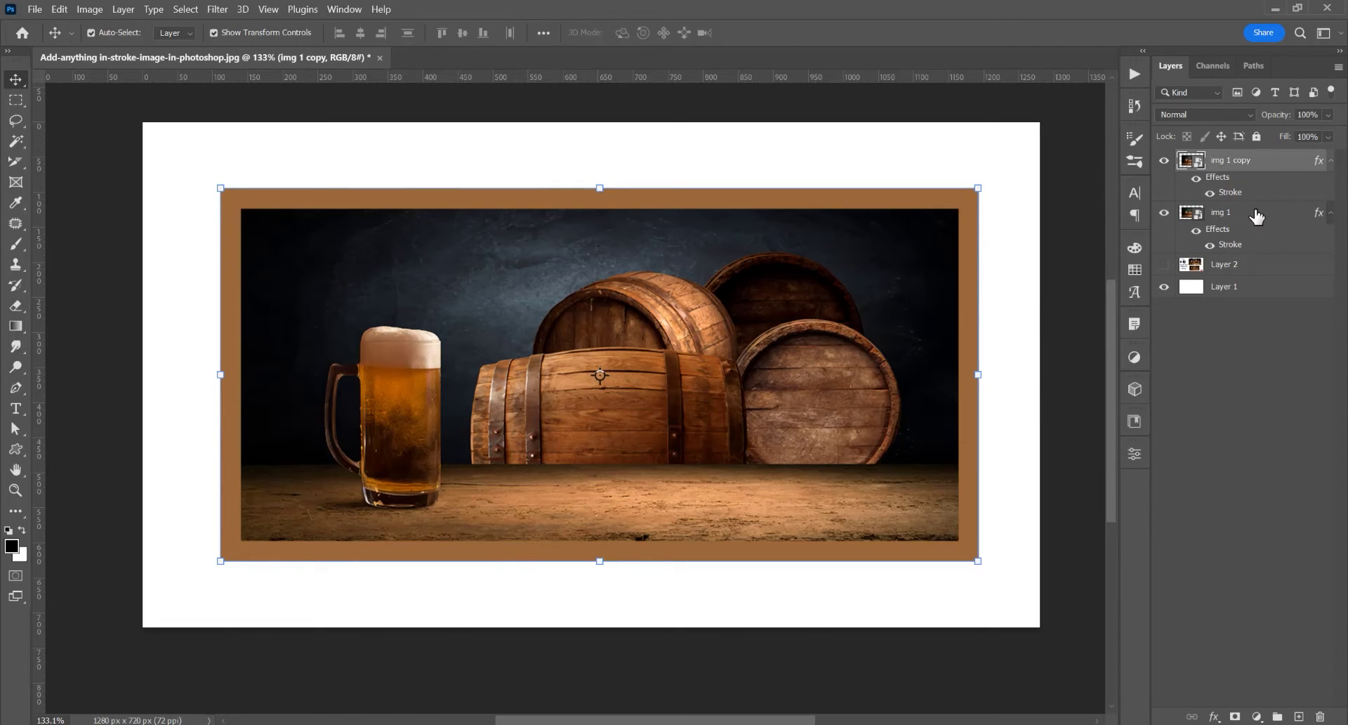
pyautogui.doubleClick(1229, 210)
pyautogui.write('fil')
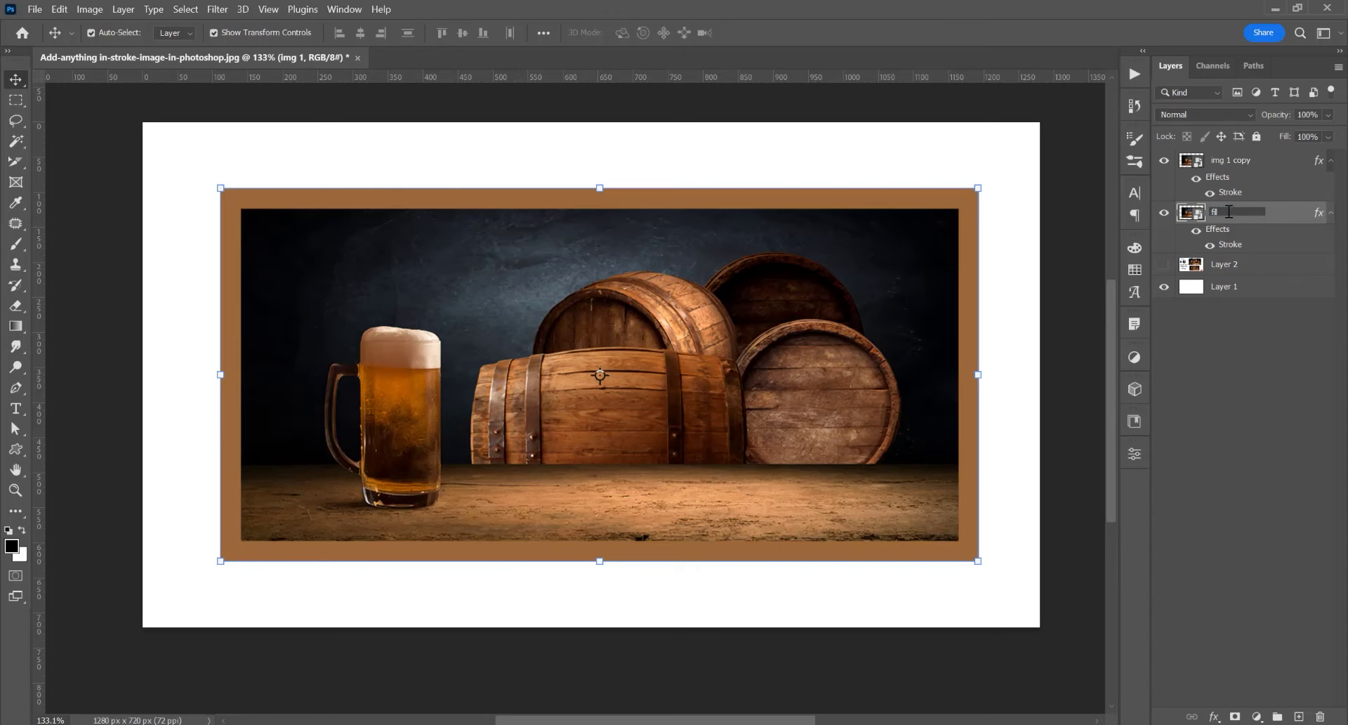
pyautogui.write('l')
pyautogui.press('Return')
pyautogui.doubleClick(1230, 160)
pyautogui.write('s')
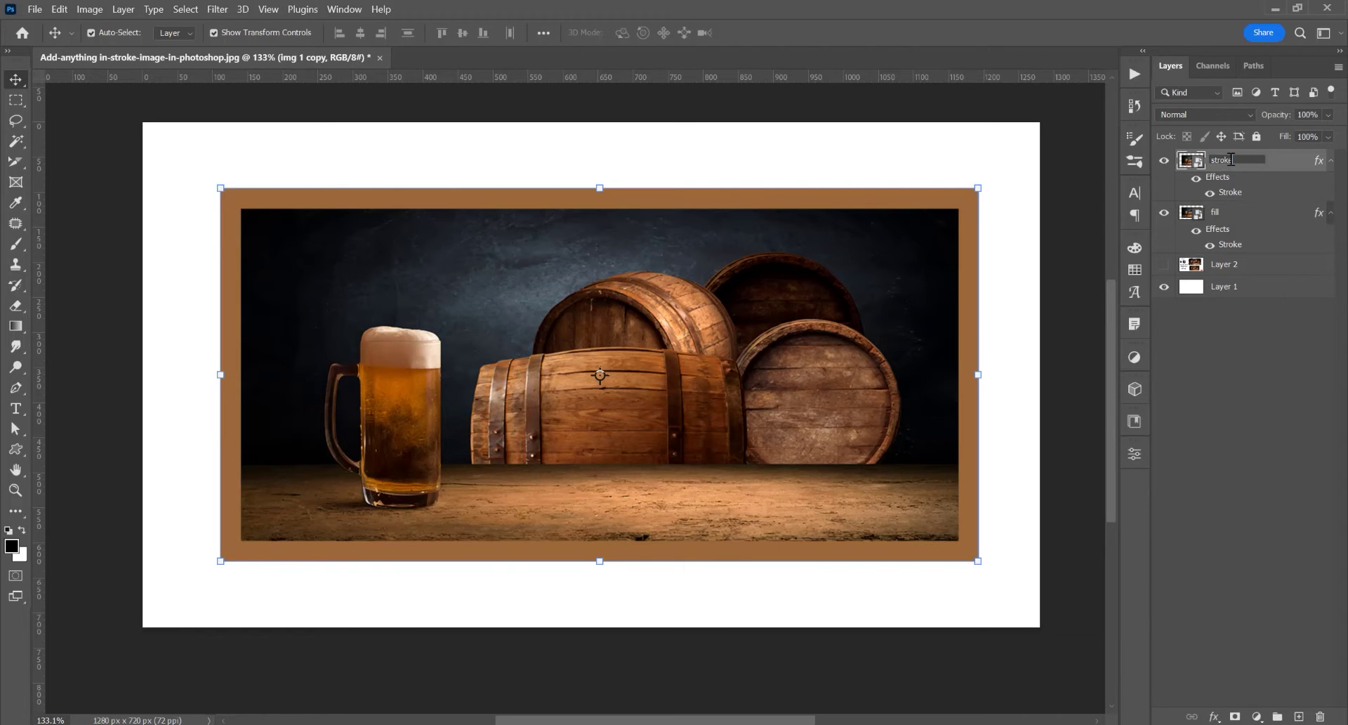
pyautogui.write('troke')
pyautogui.click(1164, 160)
# Turn off the fill layer's stroke effect and set the stroke layer's Fill to 0%.
pyautogui.click(1243, 212)
pyautogui.click(1195, 229)
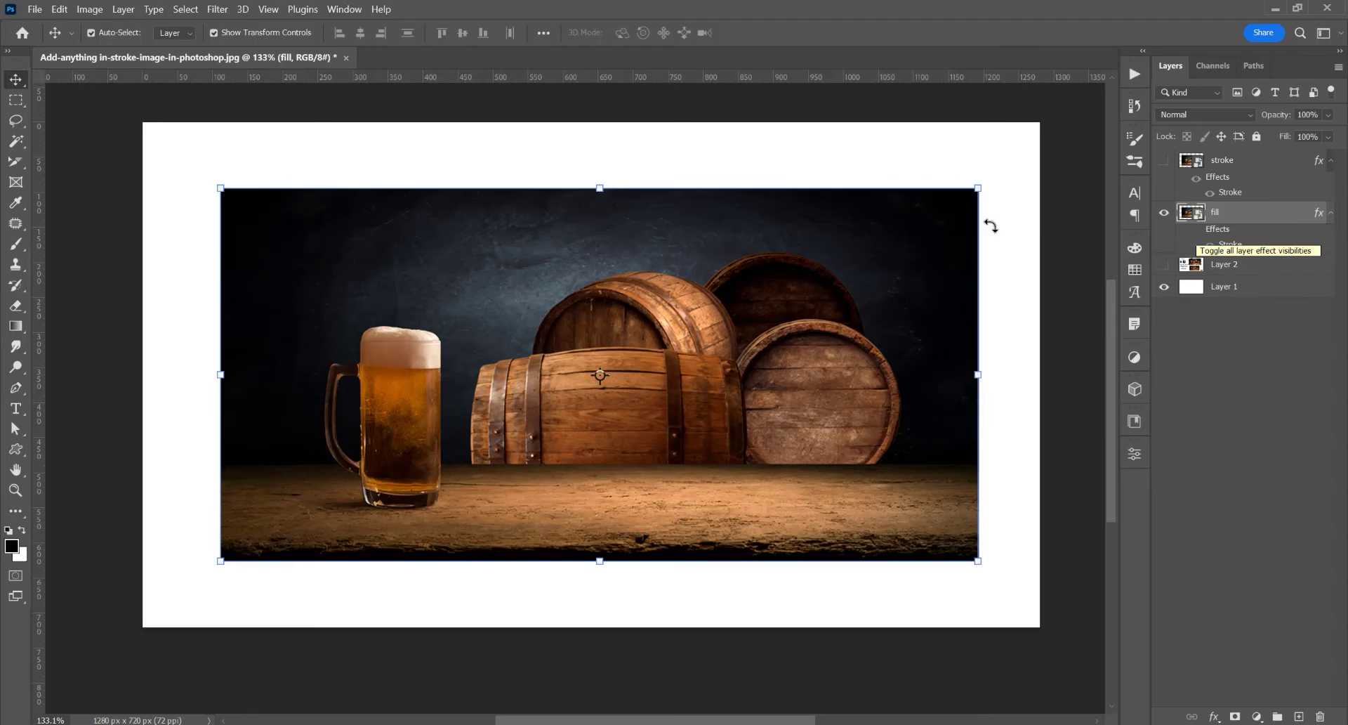
pyautogui.click(1164, 160)
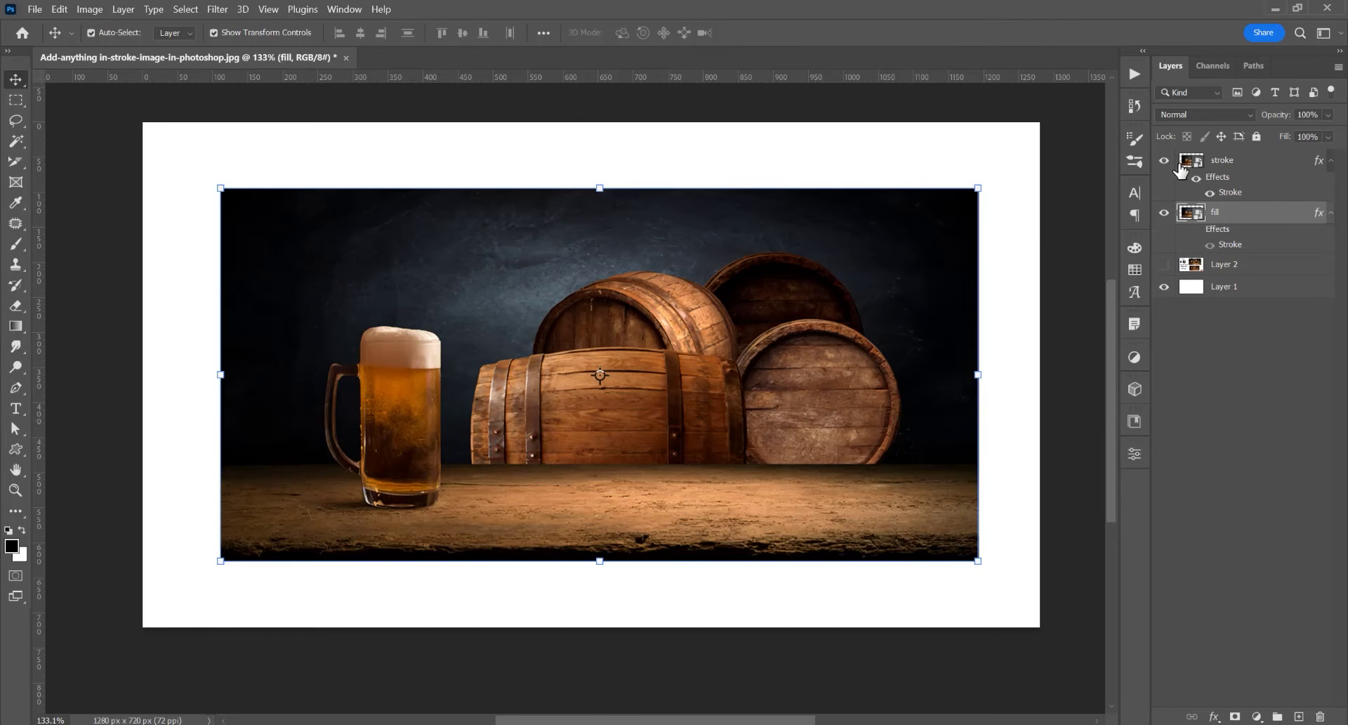
pyautogui.click(1182, 168)
pyautogui.click(1329, 136)
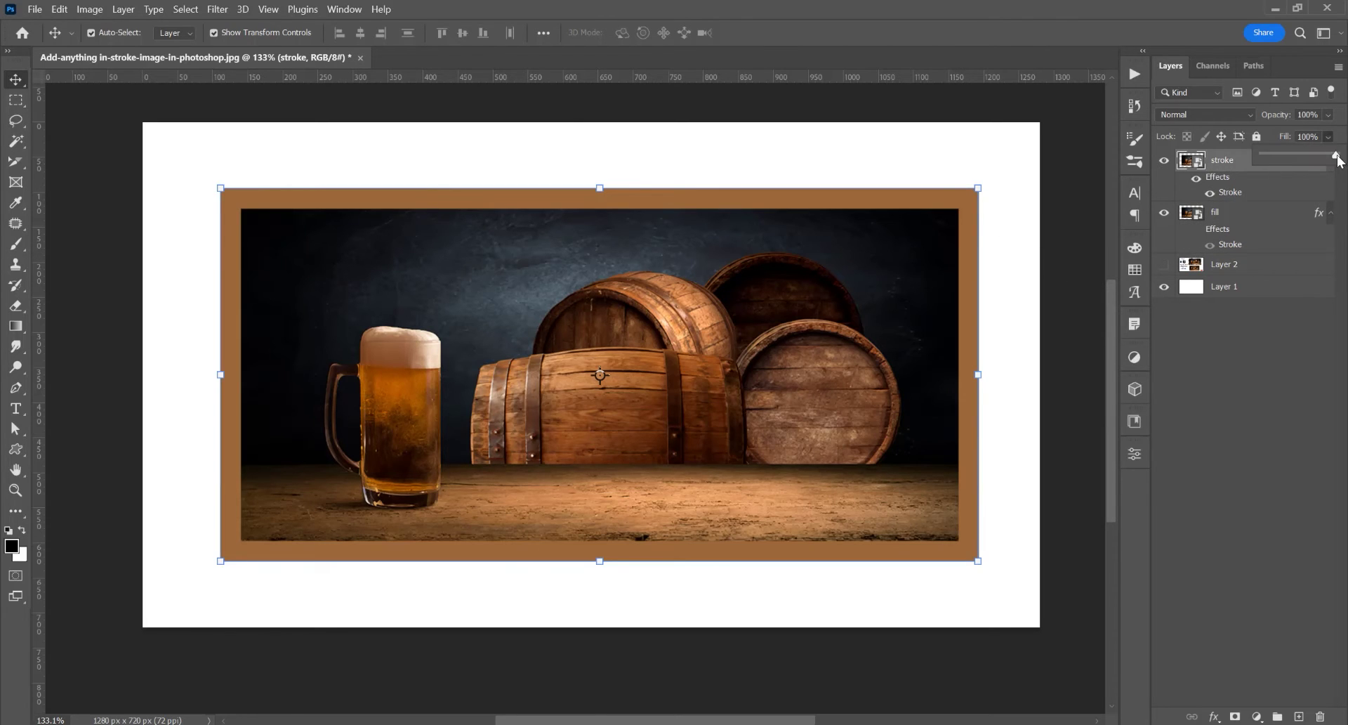
pyautogui.moveTo(1337, 160); pyautogui.dragTo(1272, 158)
pyautogui.click(1074, 190)
# Toggle the fill layer's visibility to check the frame, leaving the stroke layer selected.
pyautogui.click(1164, 212)
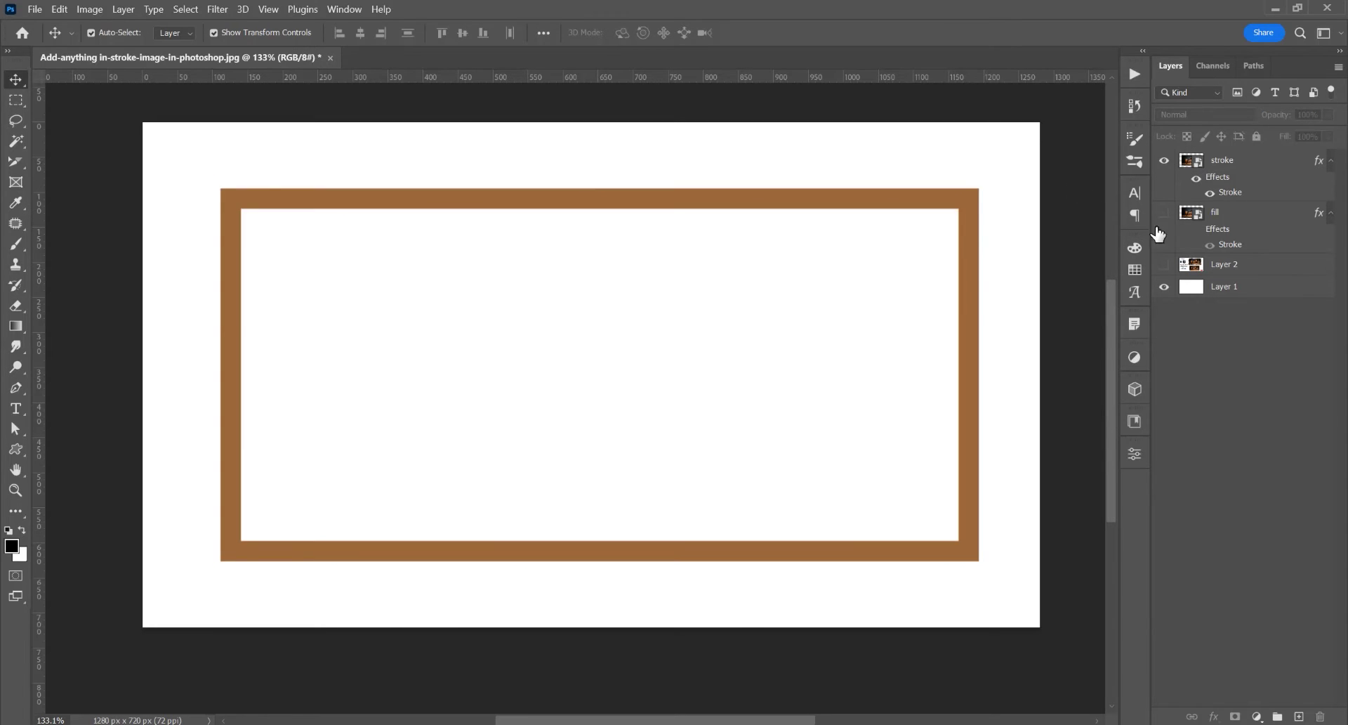
pyautogui.click(1250, 160)
pyautogui.click(1164, 212)
pyautogui.click(1240, 217)
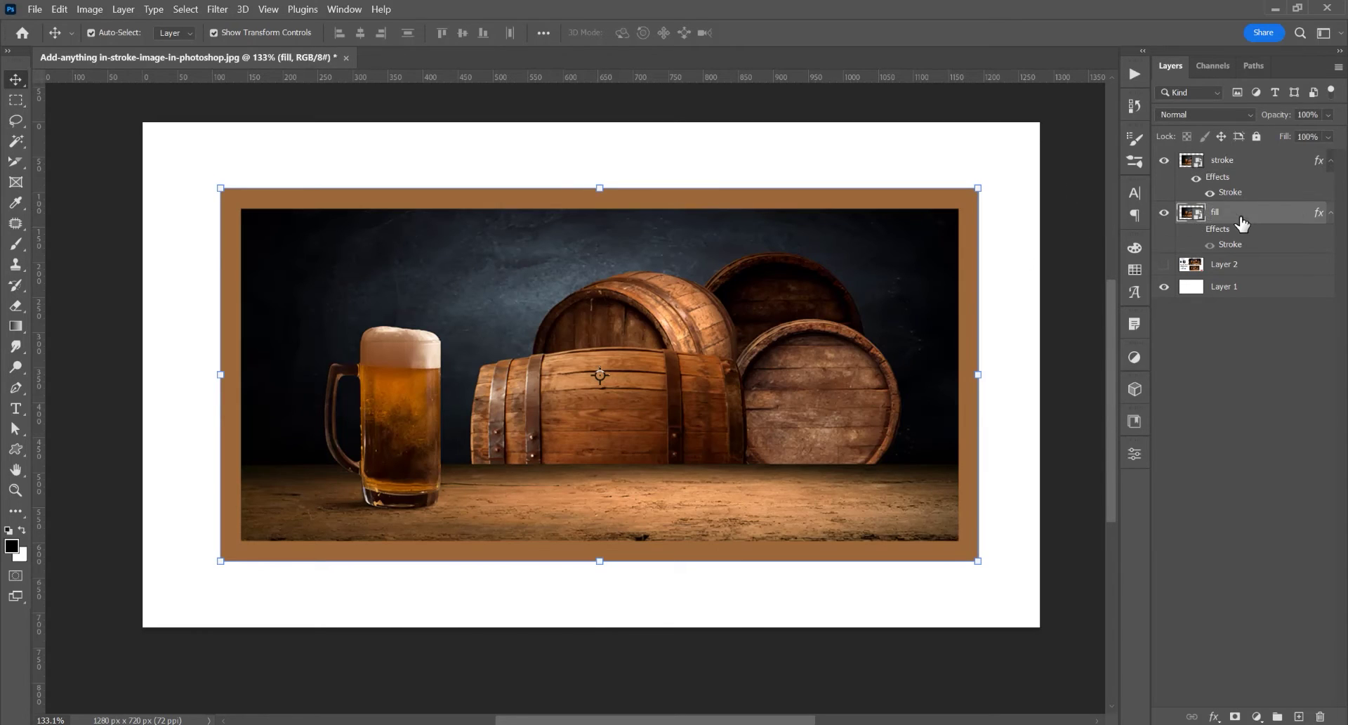
pyautogui.click(1247, 169)
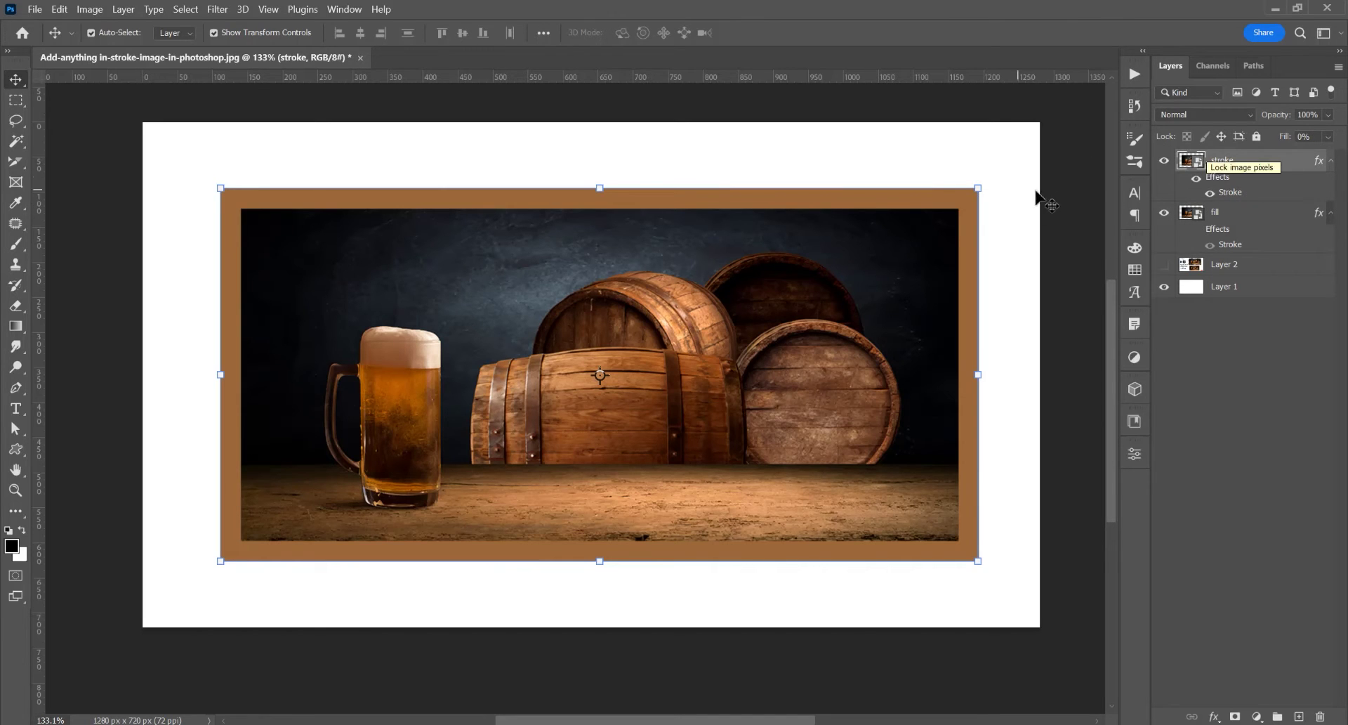
# Place img2.jpg bubbles above the stroke layer, then undo an attempted clip.
pyautogui.click(35, 9)
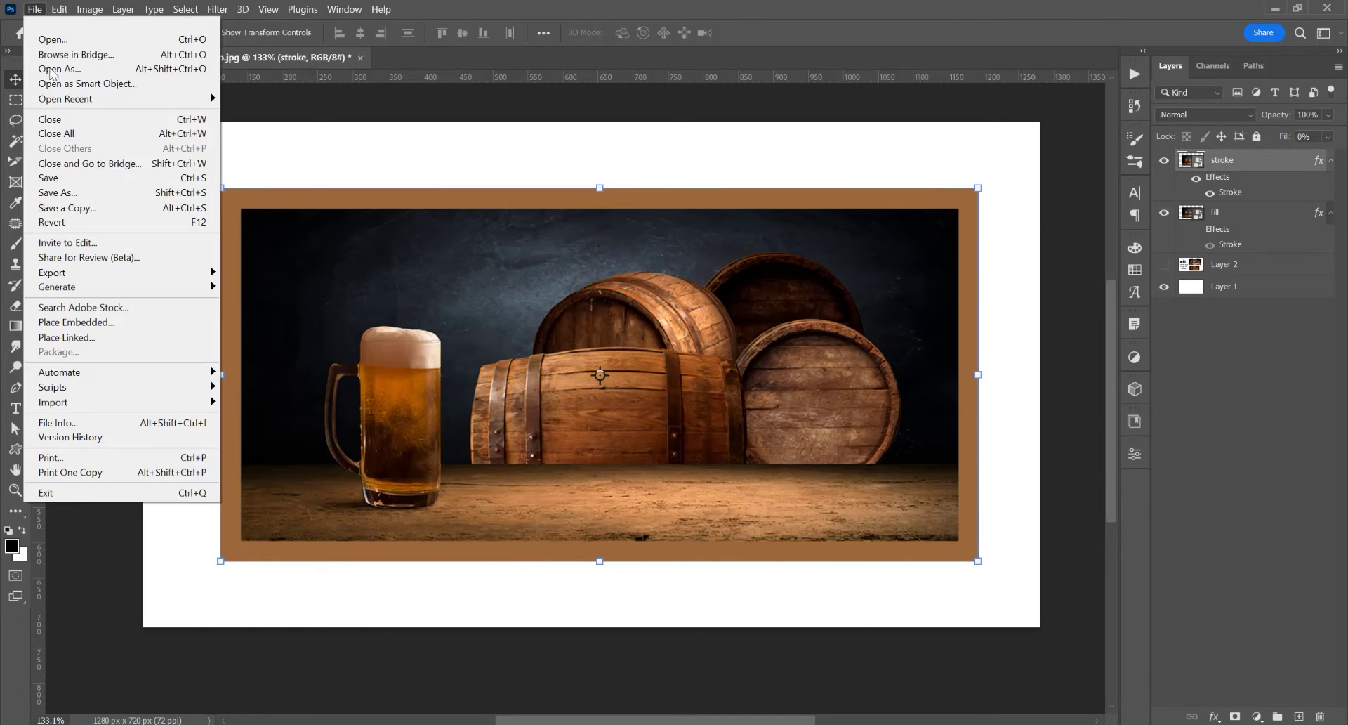
pyautogui.click(70, 314)
pyautogui.click(362, 161)
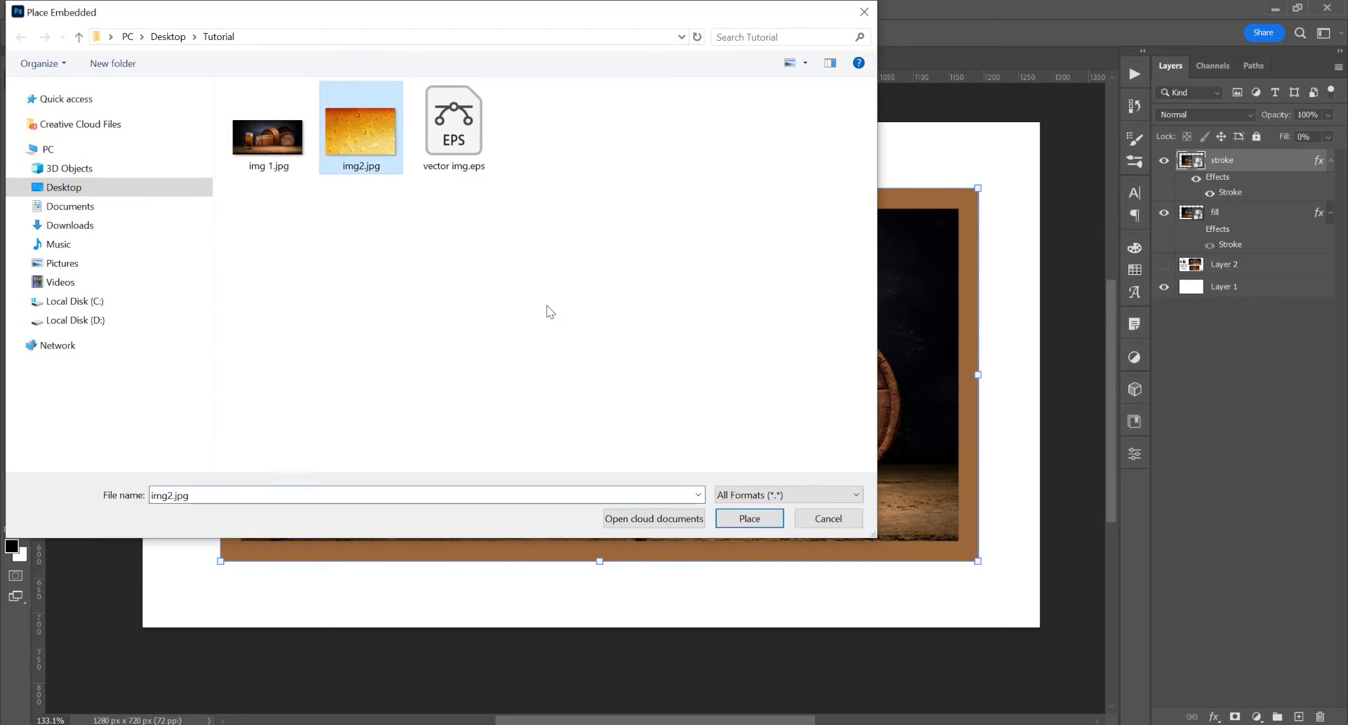
pyautogui.click(773, 525)
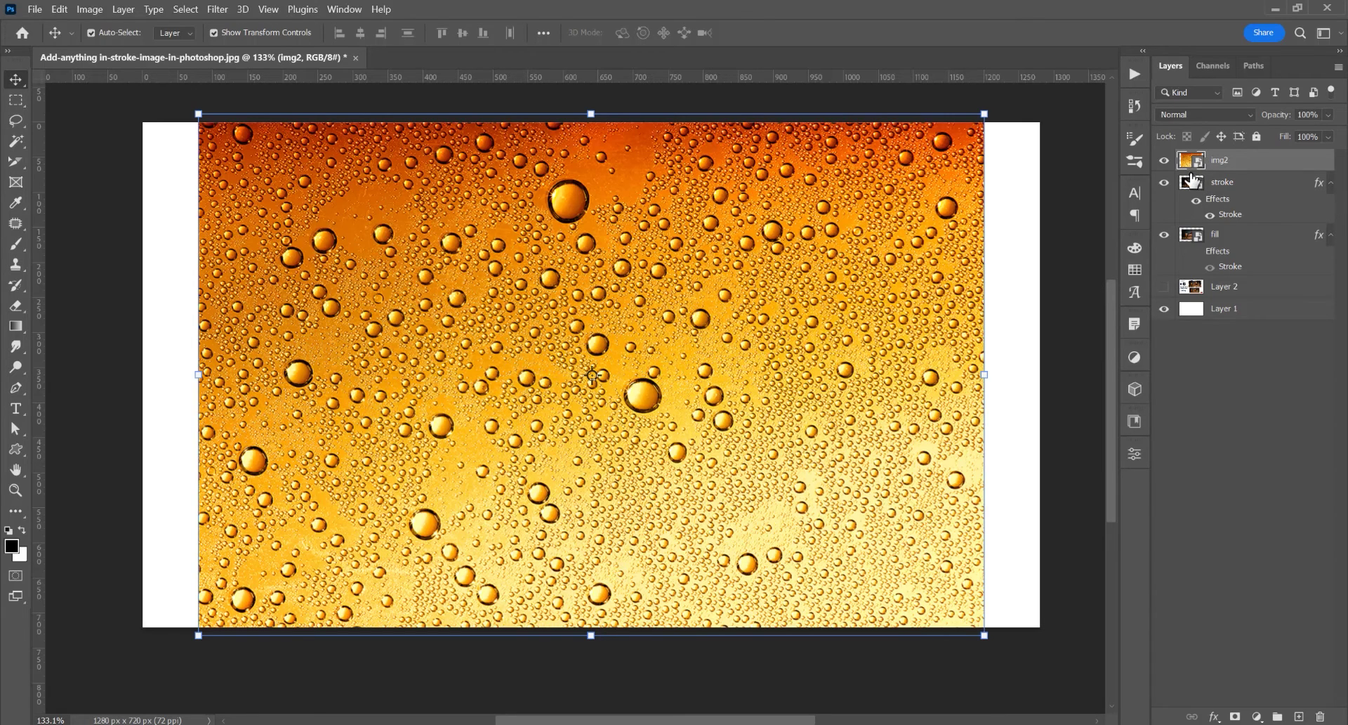
pyautogui.keyDown('alt'); pyautogui.click(1196, 176); pyautogui.keyUp('alt')
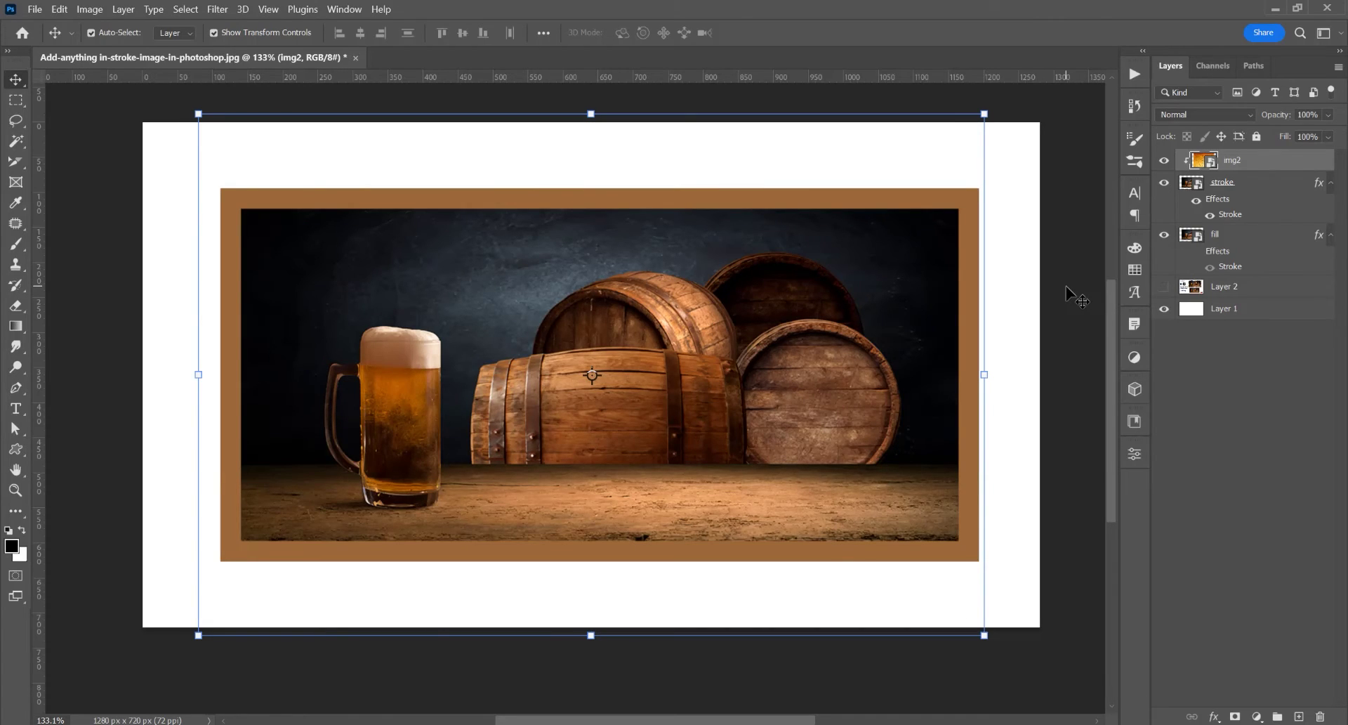
pyautogui.hotkey('ctrl', 'z')
# Convert the stroke layer to a Smart Object and clip img2 to it with Create Clipping Mask.
pyautogui.click(1261, 184)
pyautogui.rightClick(1265, 183)
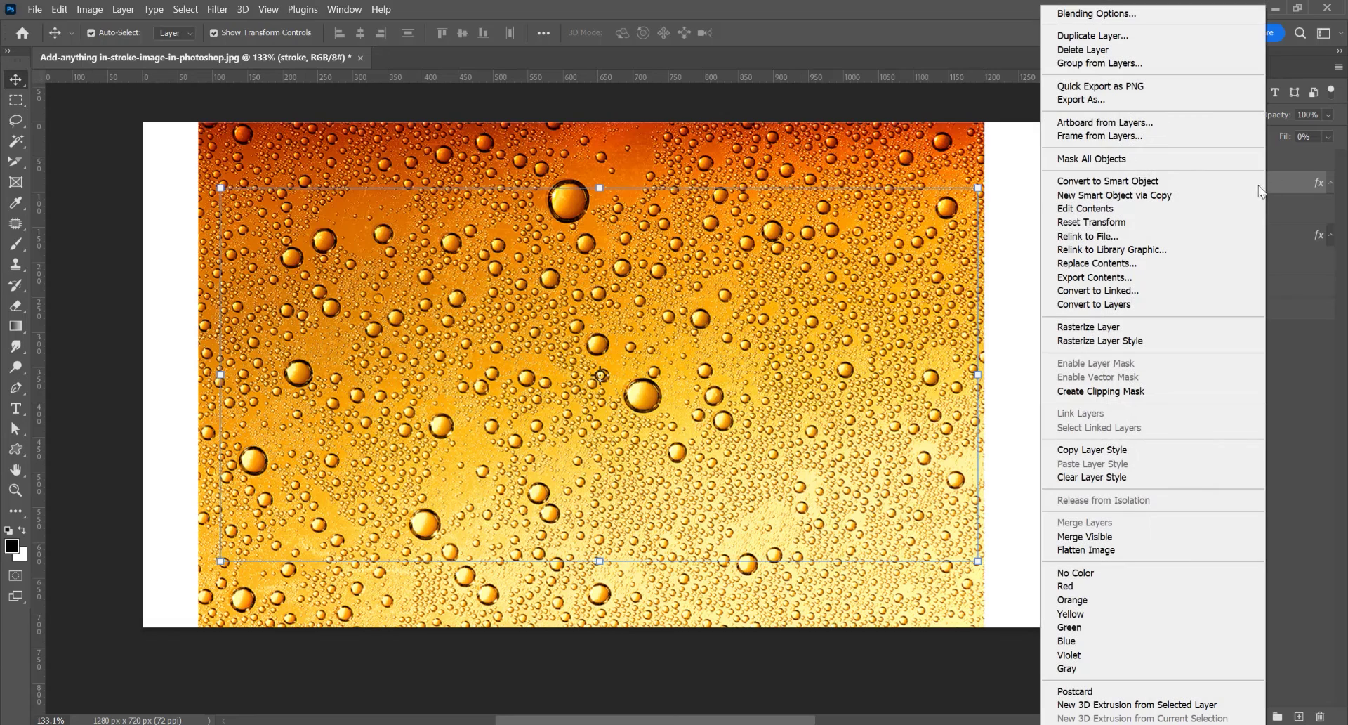
pyautogui.click(1129, 184)
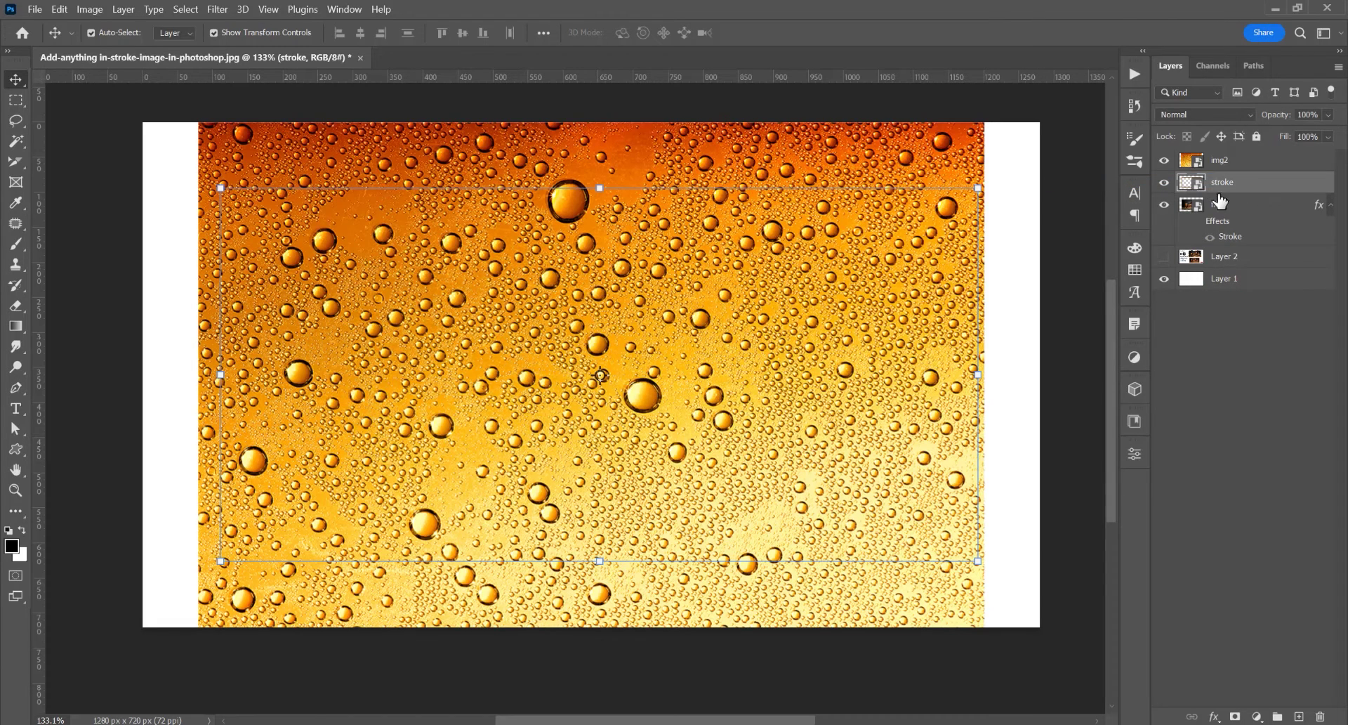
pyautogui.click(1197, 163)
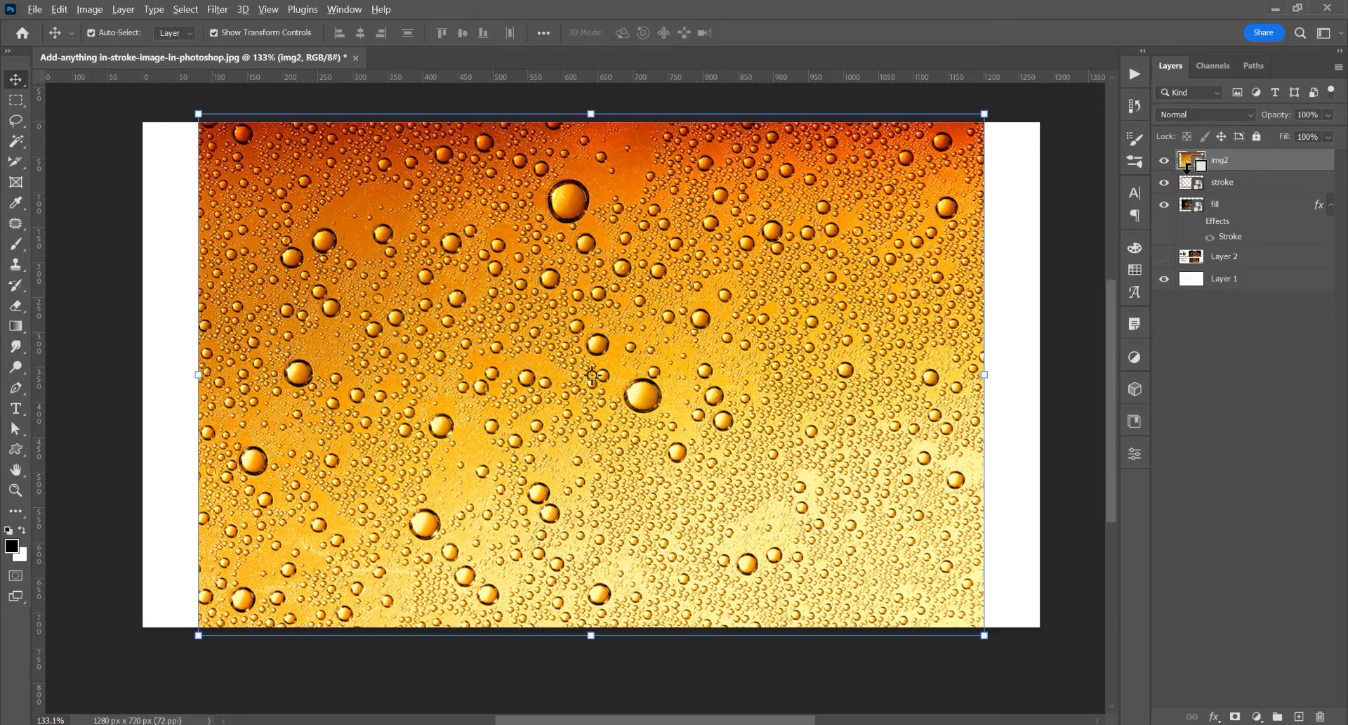
pyautogui.rightClick(1254, 163)
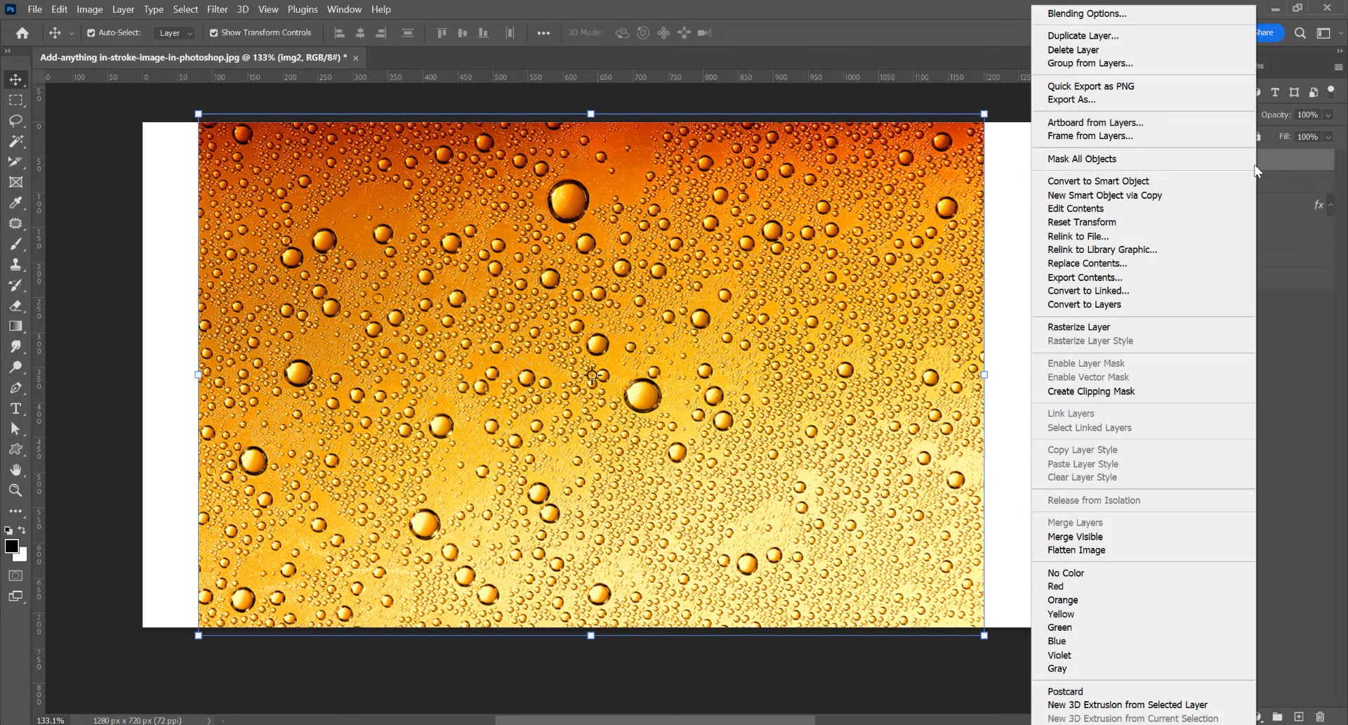
pyautogui.click(1152, 394)
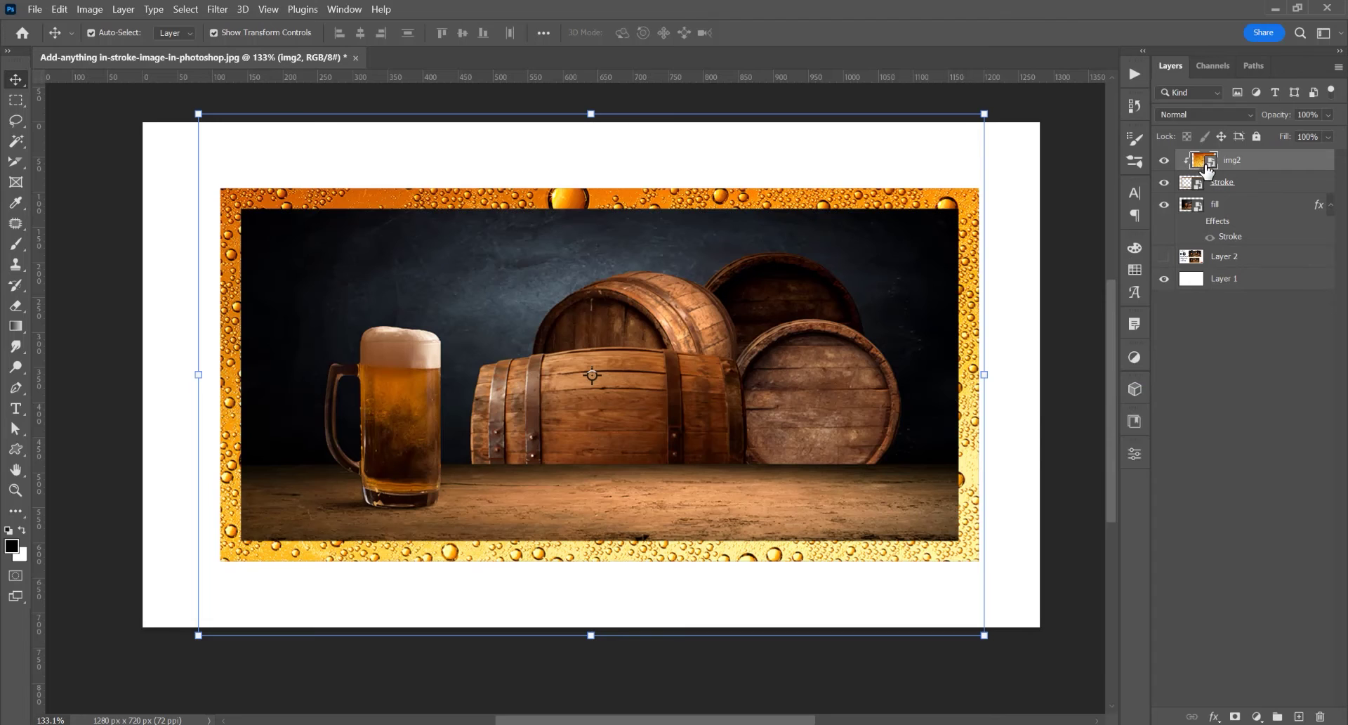
pyautogui.click(1227, 184)
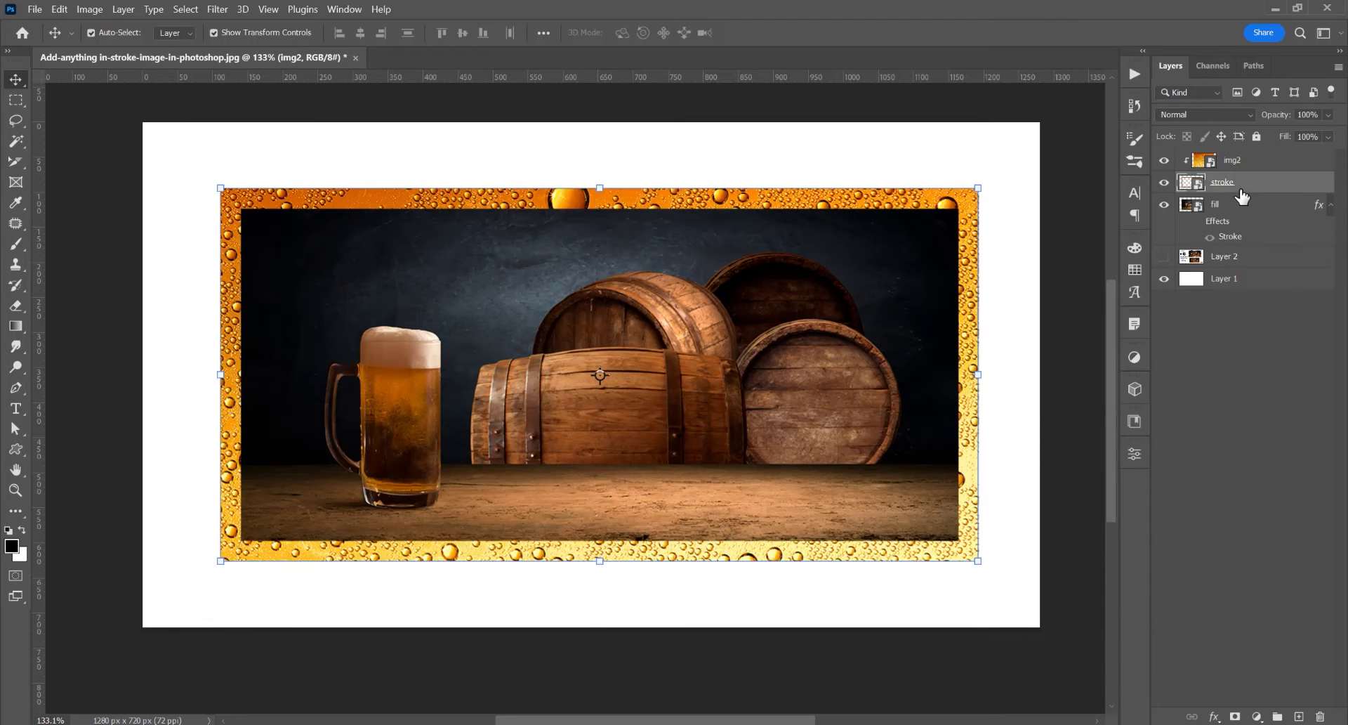
# In the stroke smart object, raise the Stroke size to 59 px, save, and close stroke.psb.
pyautogui.doubleClick(1198, 186)
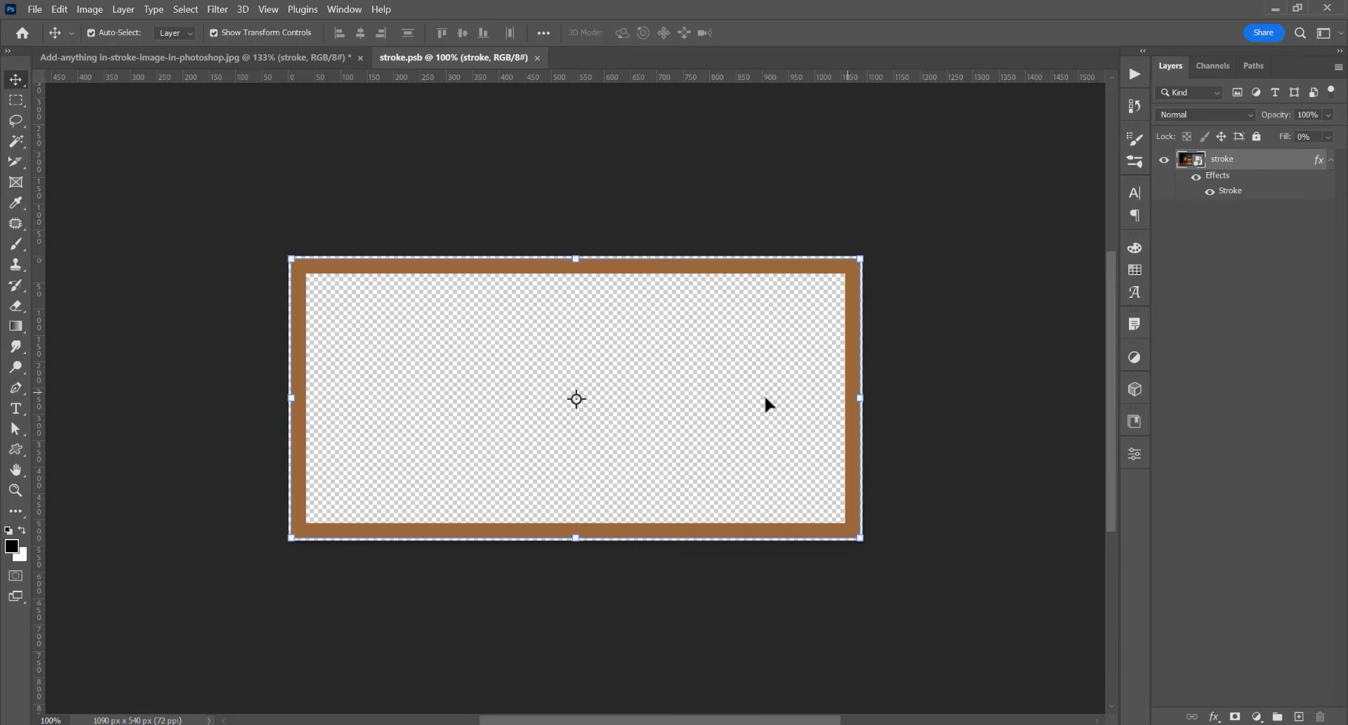
pyautogui.doubleClick(1225, 191)
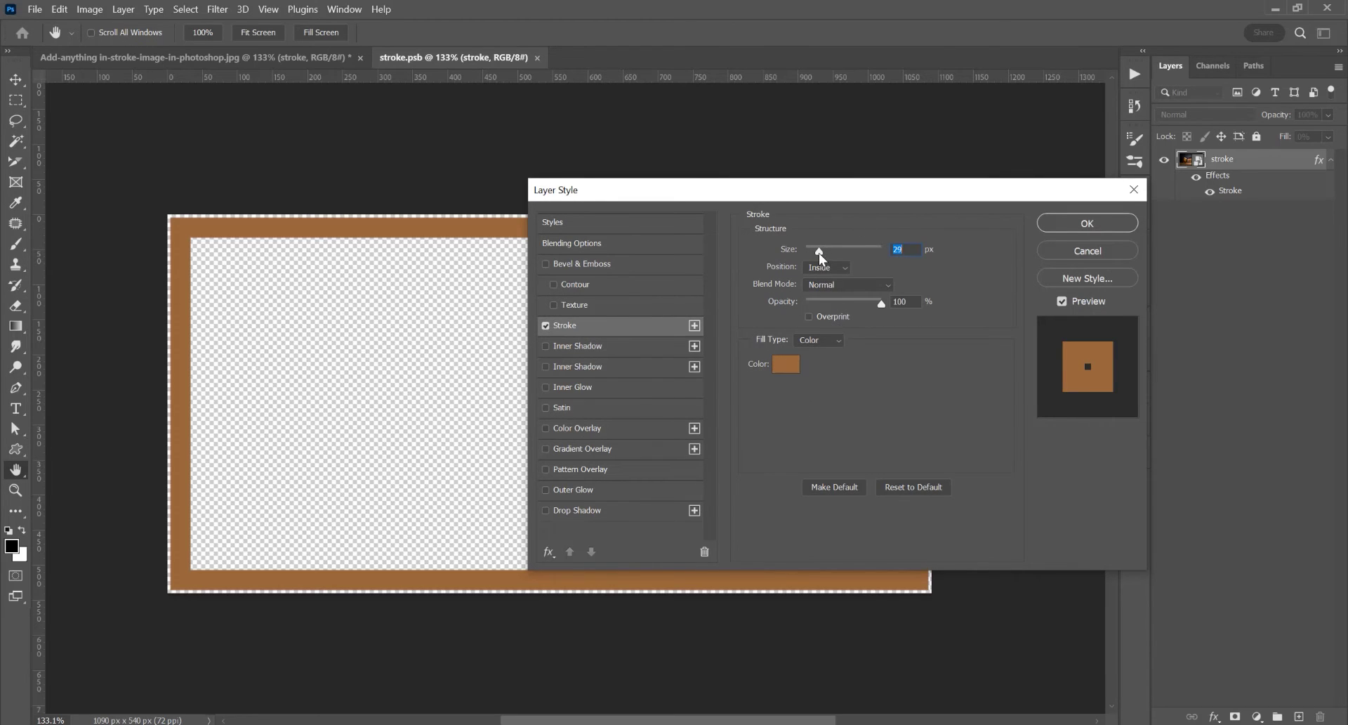
pyautogui.moveTo(818, 253); pyautogui.dragTo(828, 255)
pyautogui.press('Return')
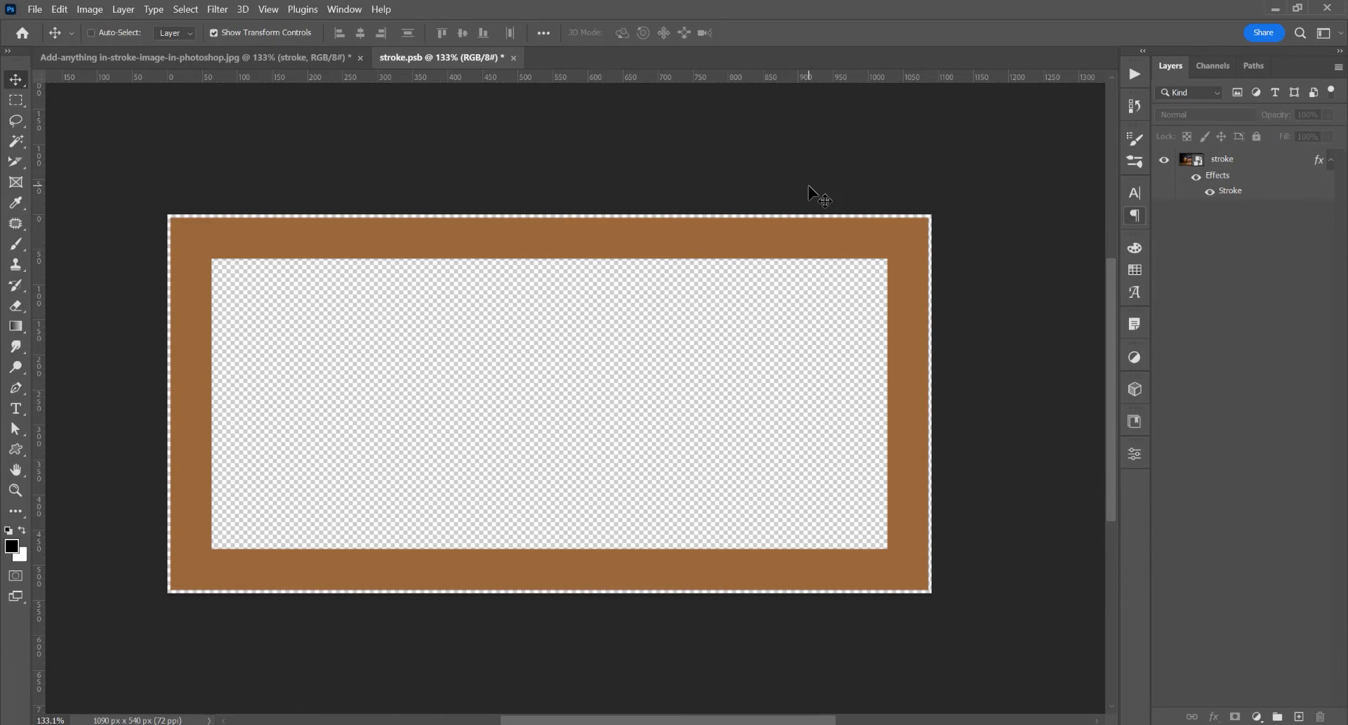
pyautogui.hotkey('ctrl', 's')
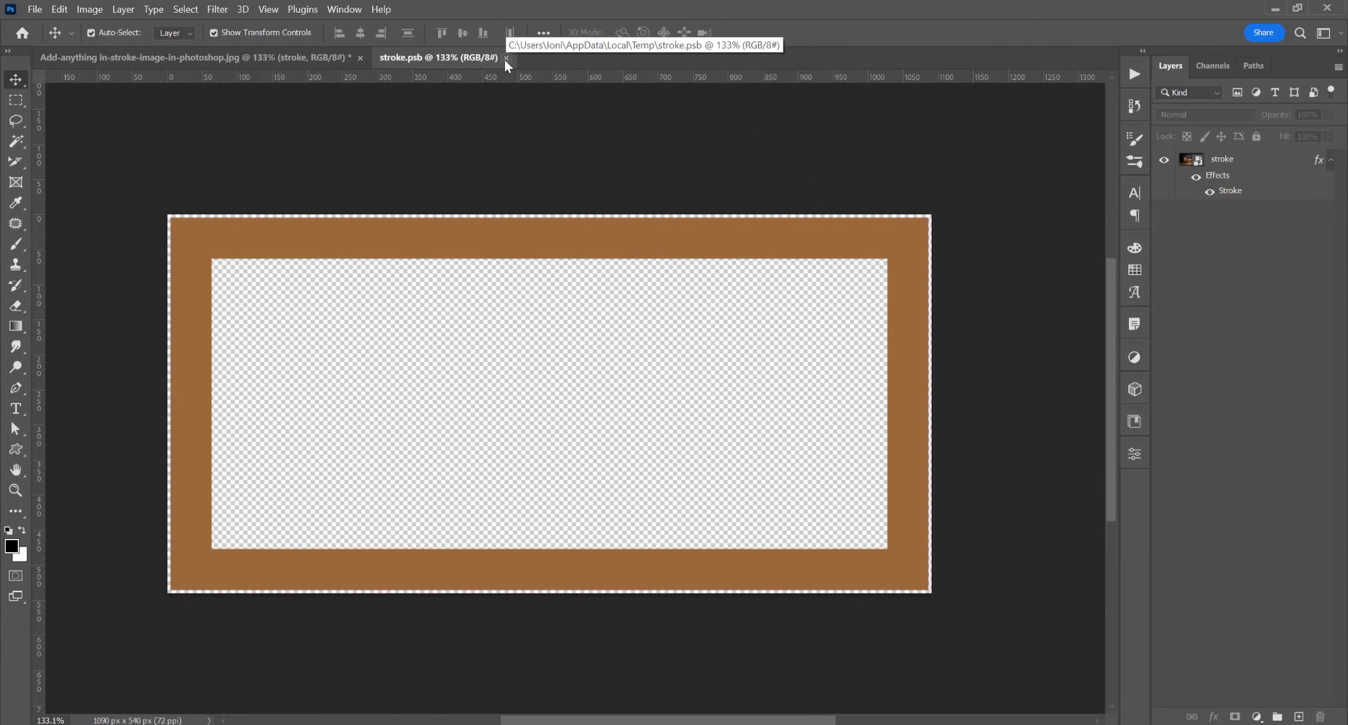
pyautogui.click(506, 59)
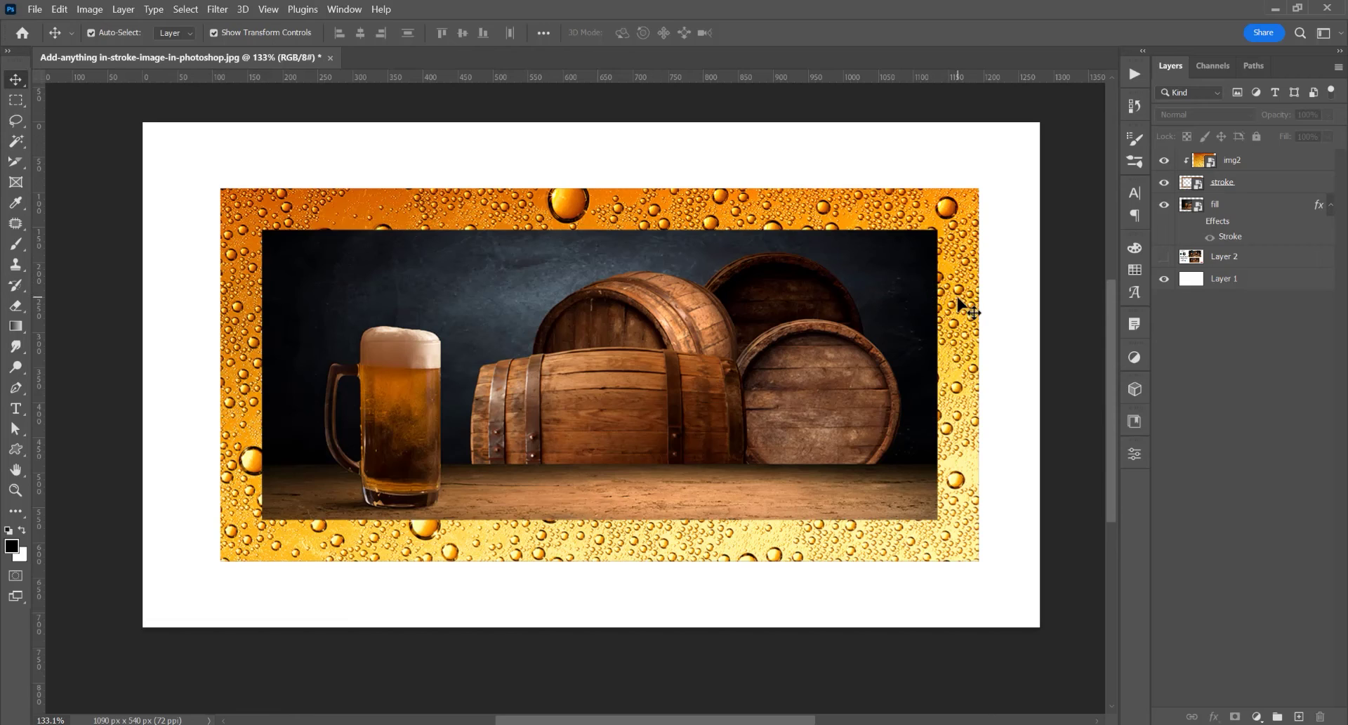
# Paste the beer-lettering vector graphic above img2, clip it to img2, and hide the bubbles layer.
pyautogui.click(1244, 164)
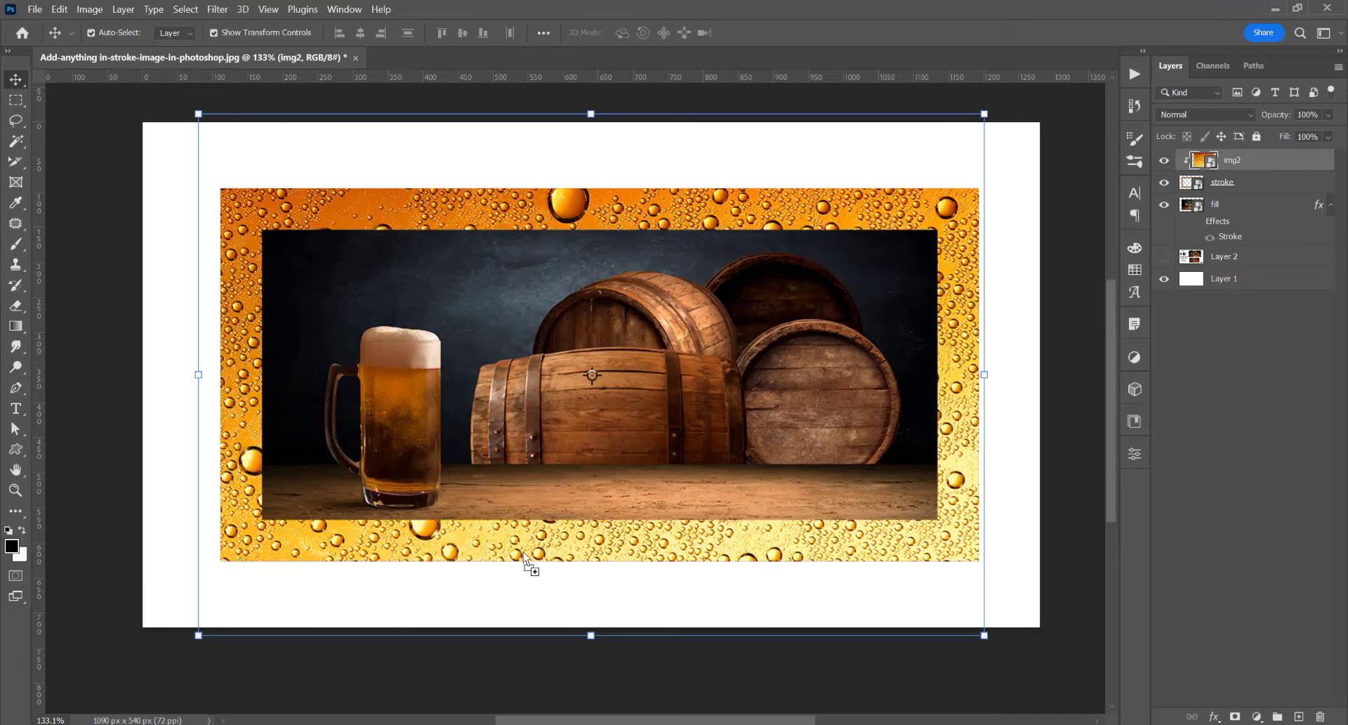
pyautogui.hotkey('ctrl', 'v')
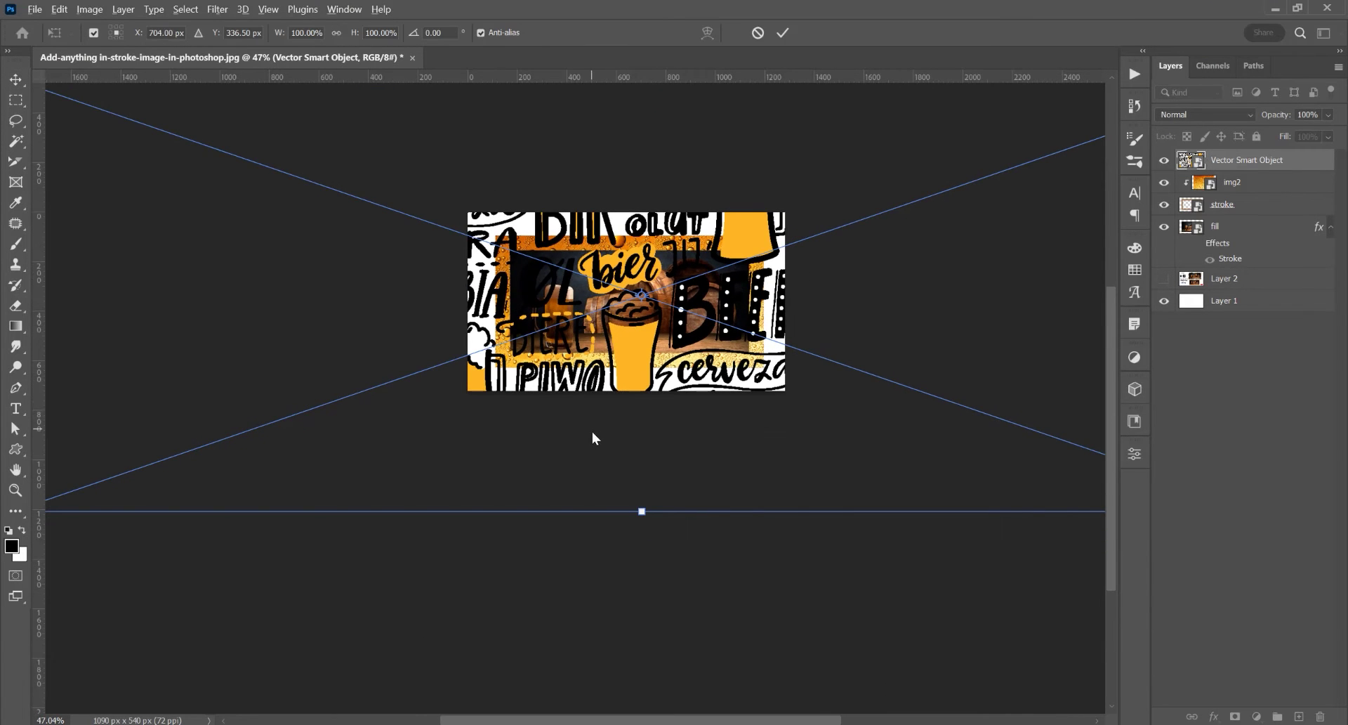
pyautogui.scroll(-3, 615, 436)
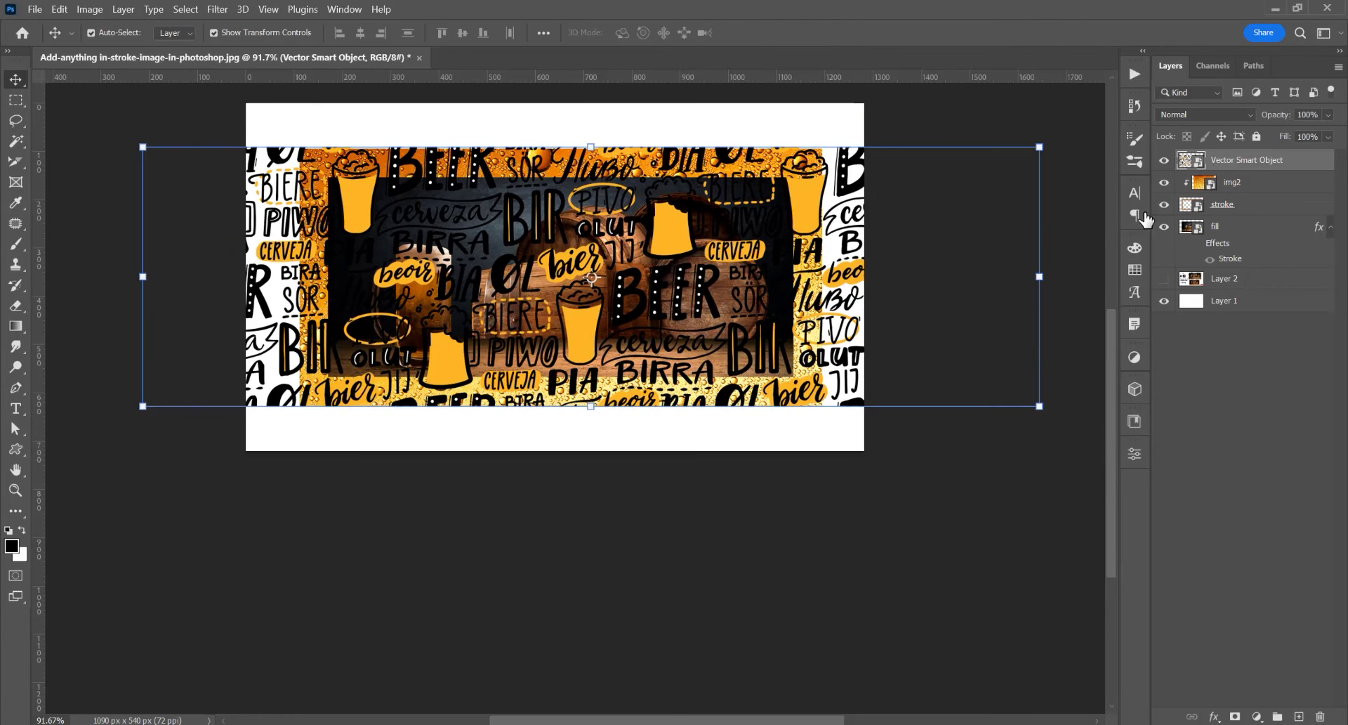
pyautogui.scroll(5, 1008, 233)
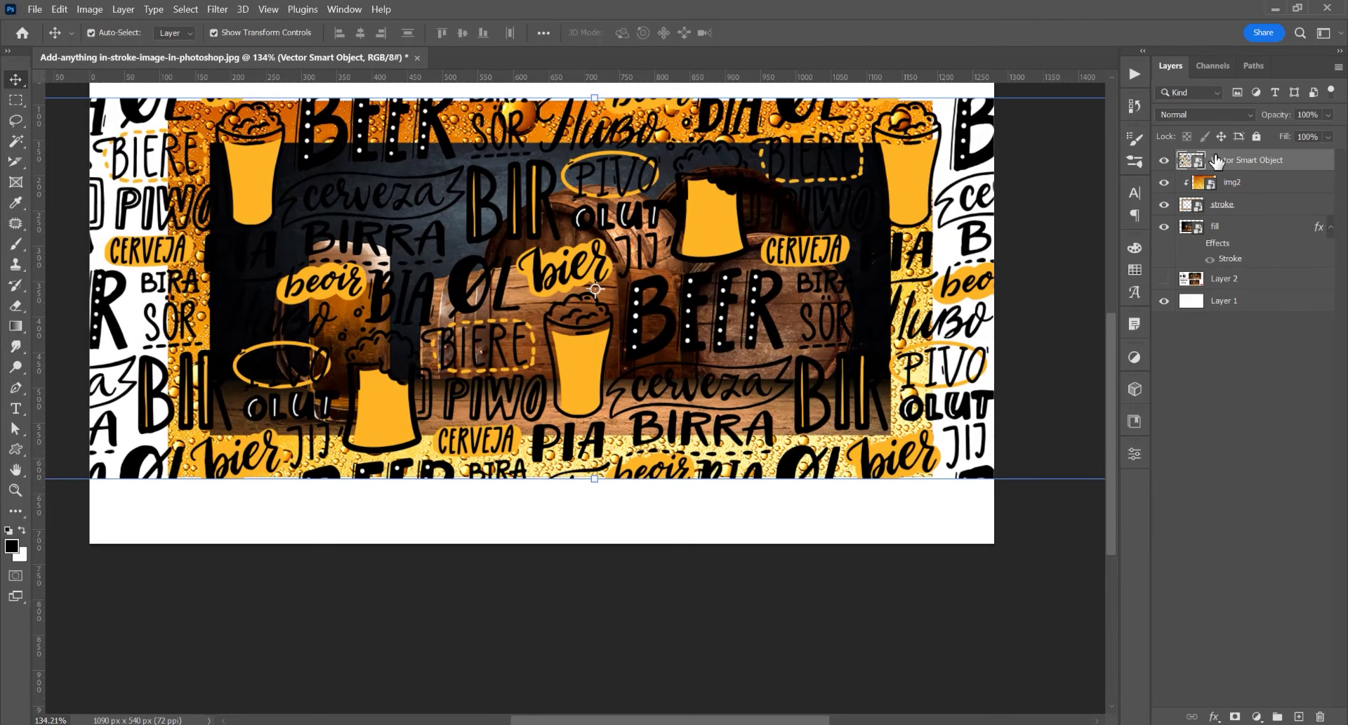
pyautogui.keyDown('alt'); pyautogui.click(1186, 166); pyautogui.keyUp('alt')
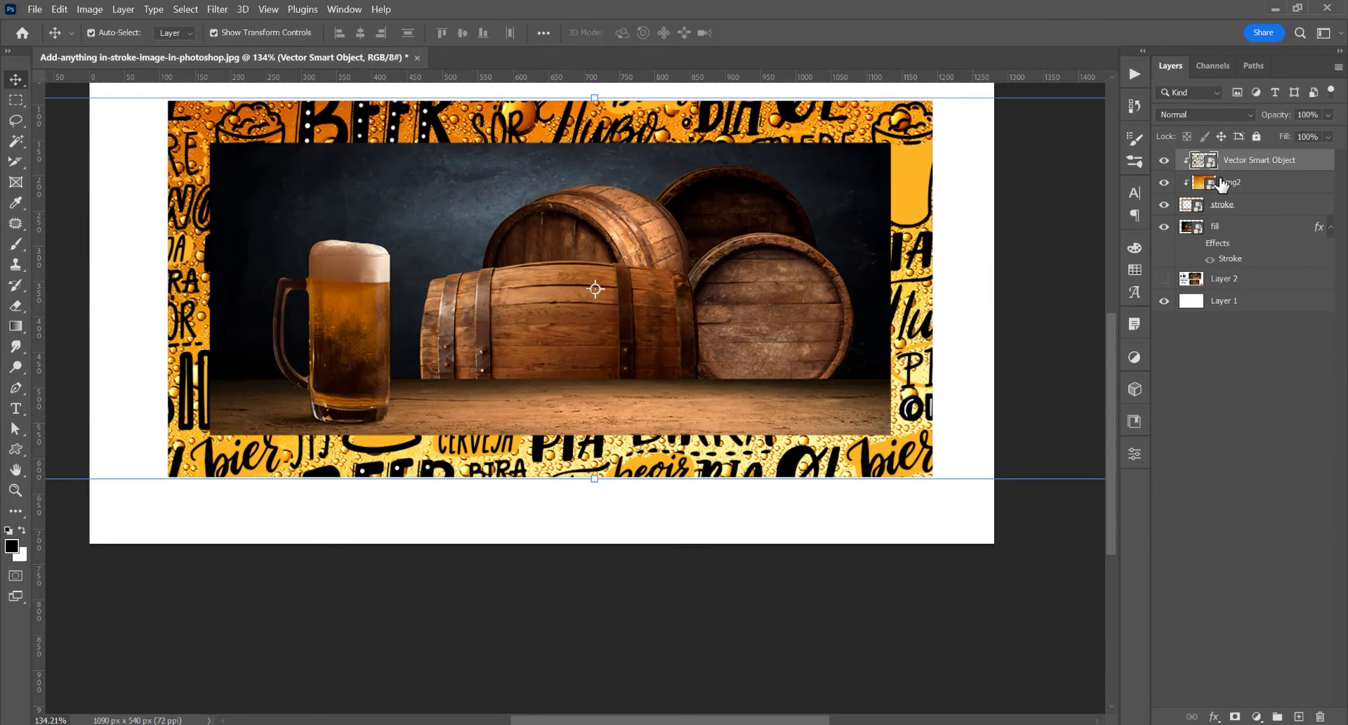
pyautogui.click(1164, 183)
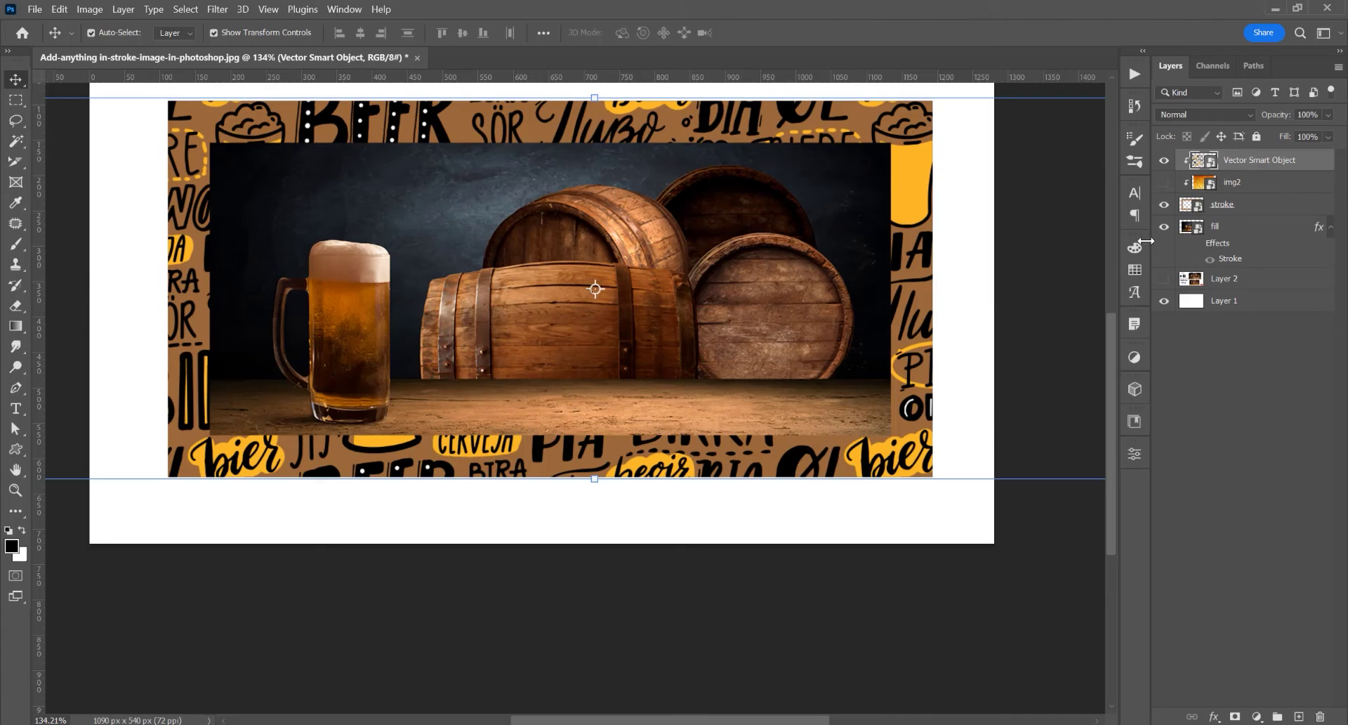
# In the stroke smart object, set the Stroke colour to ffffff, save, and close stroke.psb.
pyautogui.doubleClick(1197, 209)
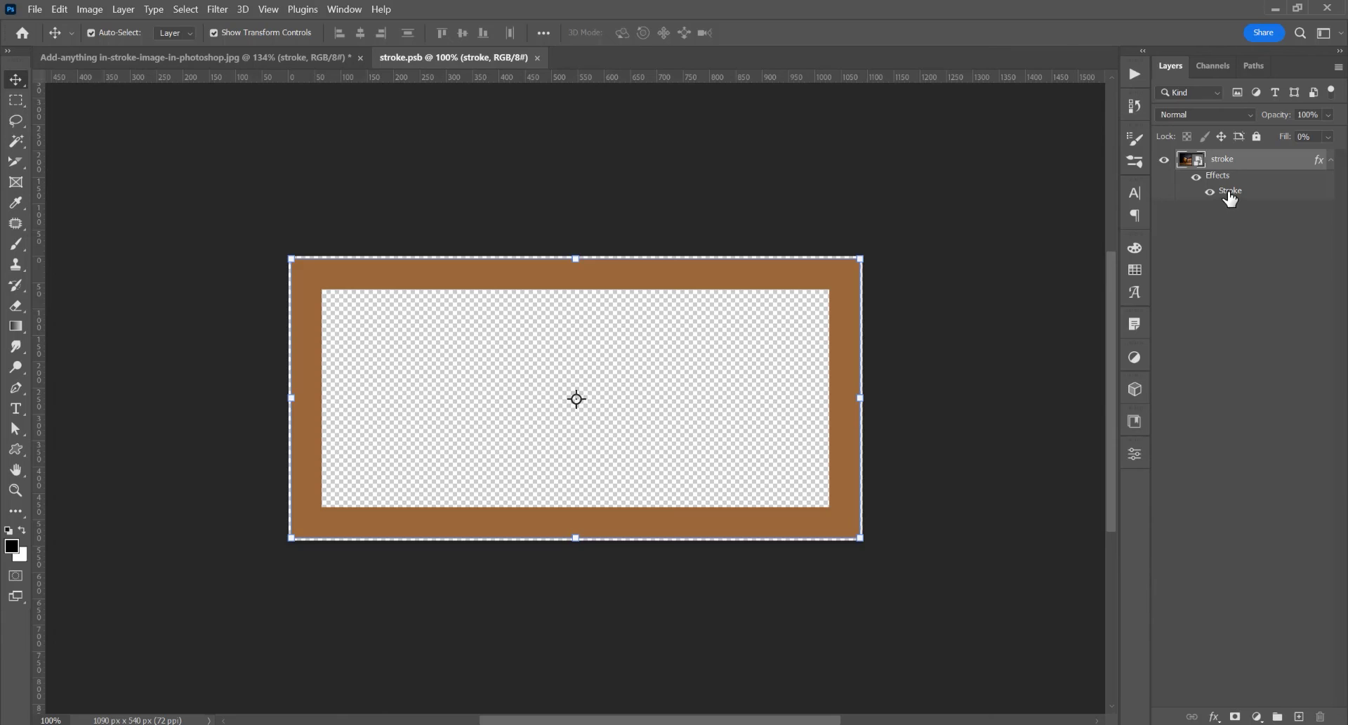
pyautogui.doubleClick(1230, 194)
pyautogui.click(786, 364)
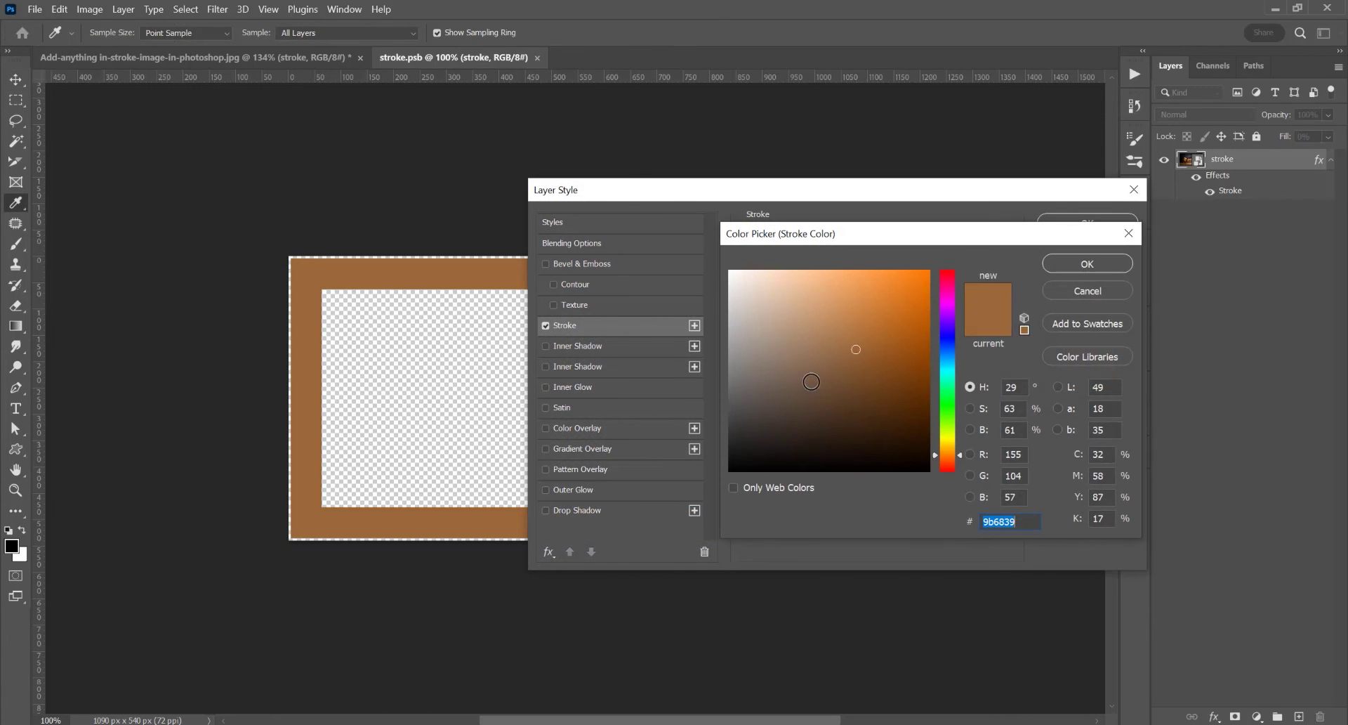
pyautogui.write('ffffff')
pyautogui.click(1072, 263)
pyautogui.click(1061, 223)
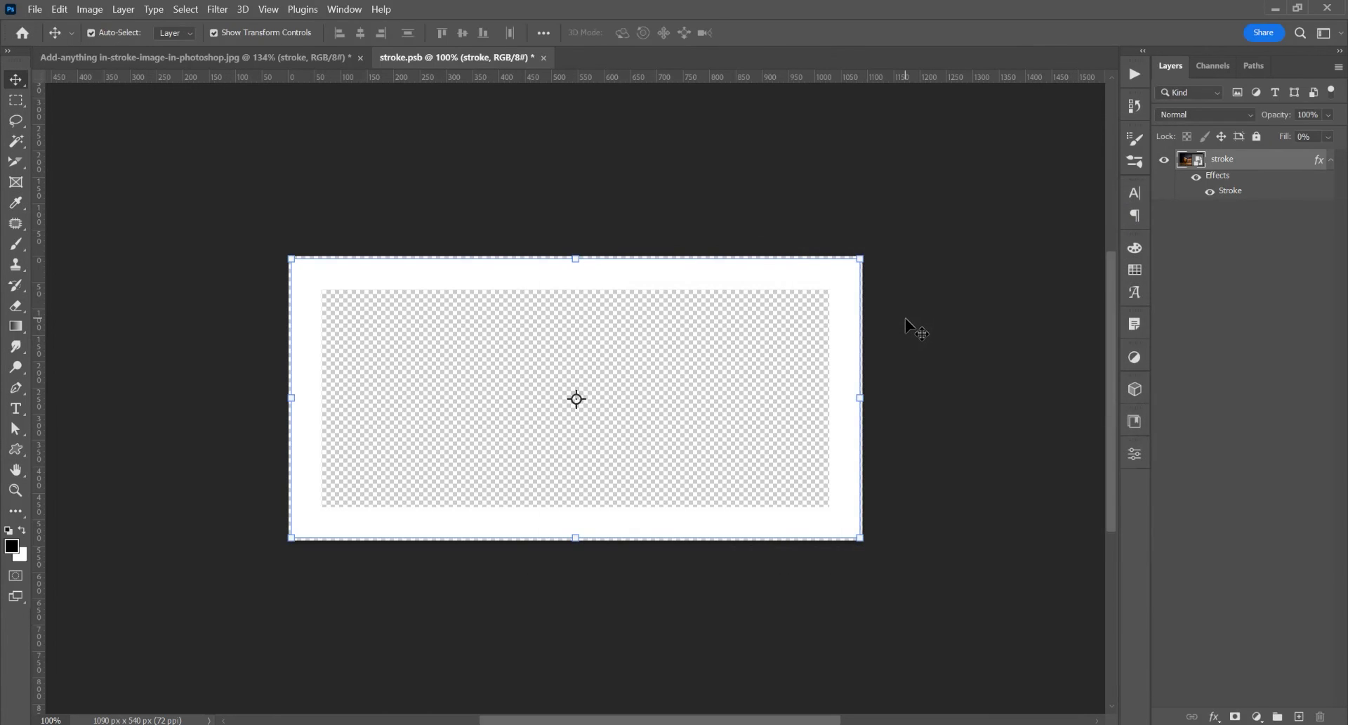
pyautogui.hotkey('ctrl', 's')
pyautogui.click(537, 58)
pyautogui.scroll(-1, 727, 289)
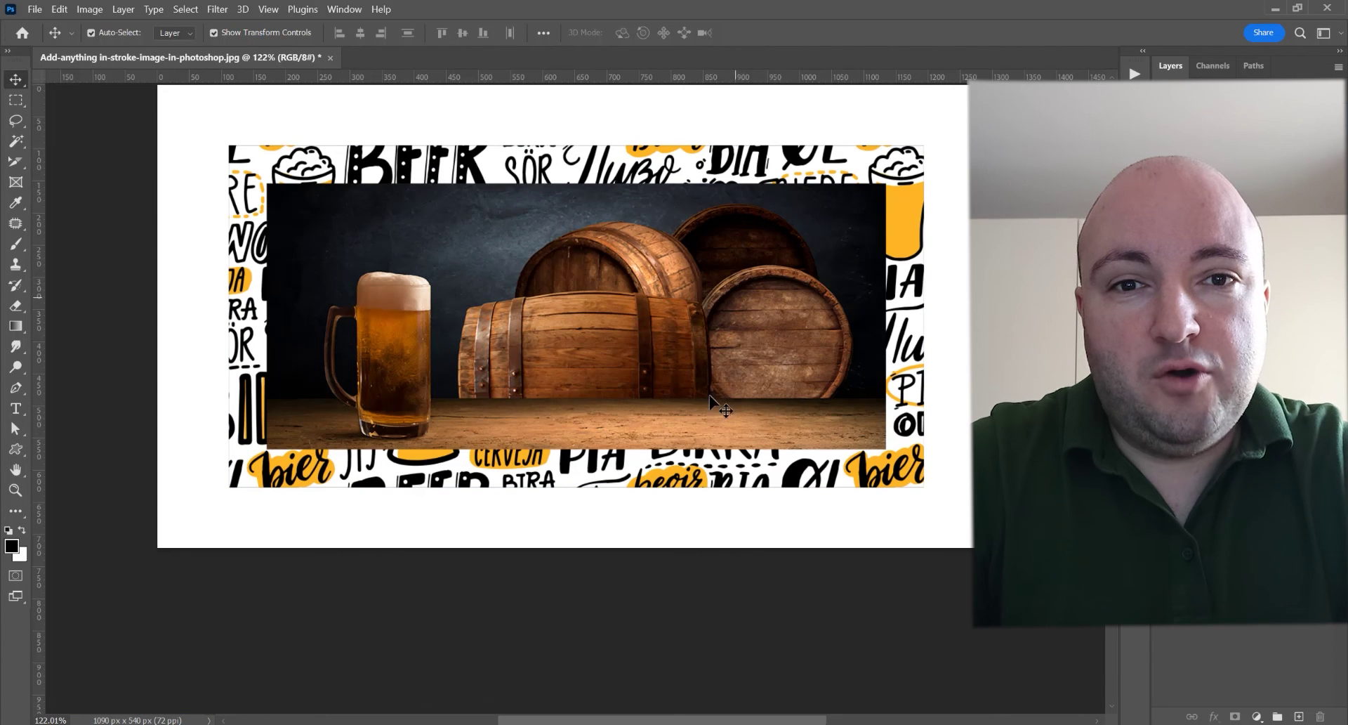